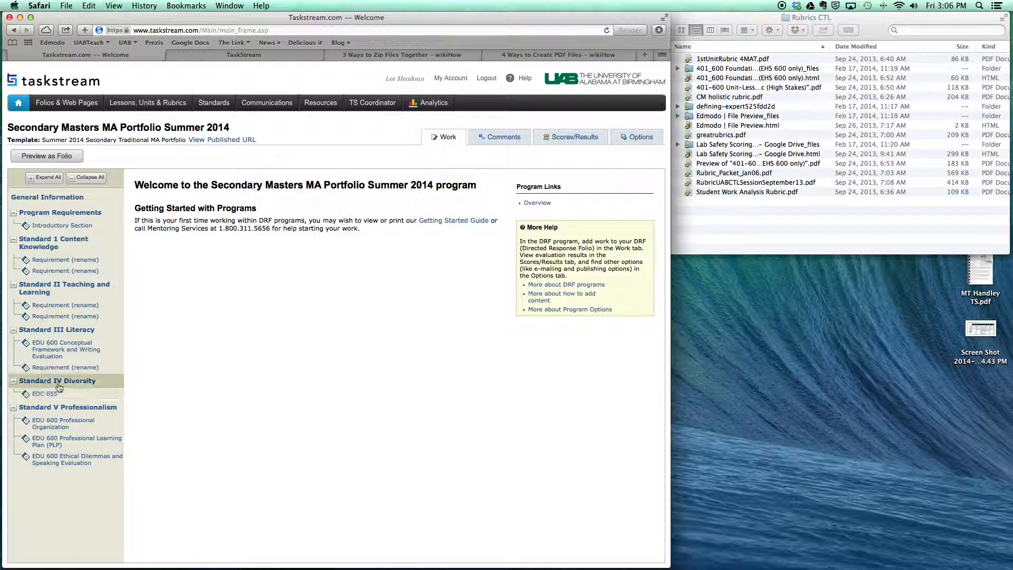
Step: Open the EDC 655 requirement under Standard IV Diversity and look through its text, attachment and web link sections
click(39, 395)
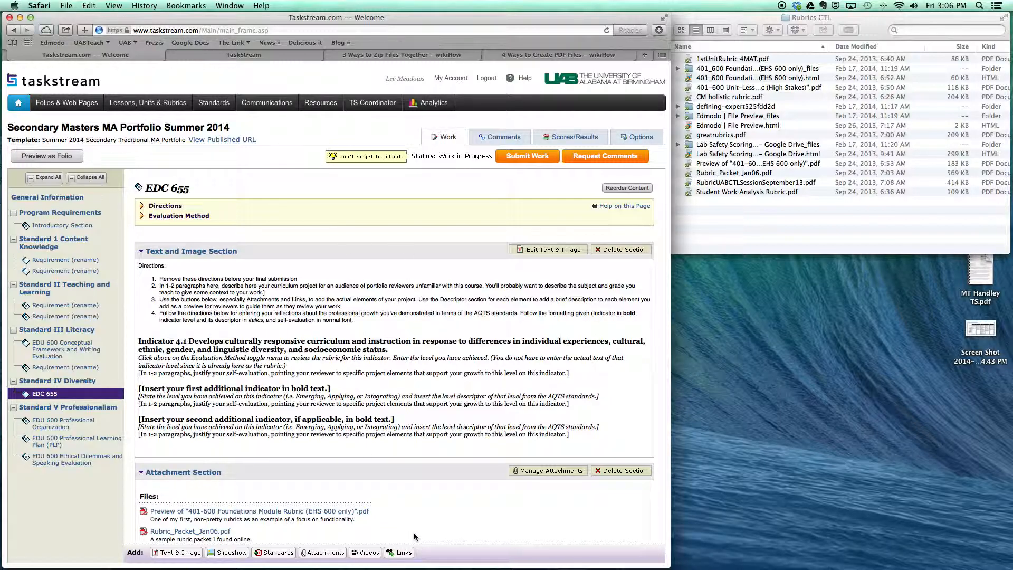
scroll(414, 537, down, 5)
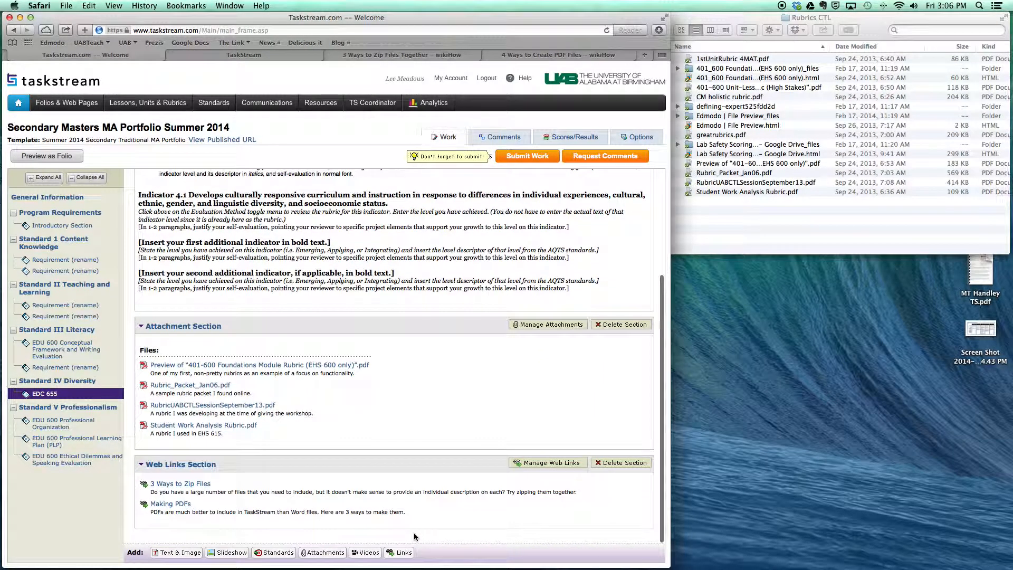
scroll(404, 288, up, 5)
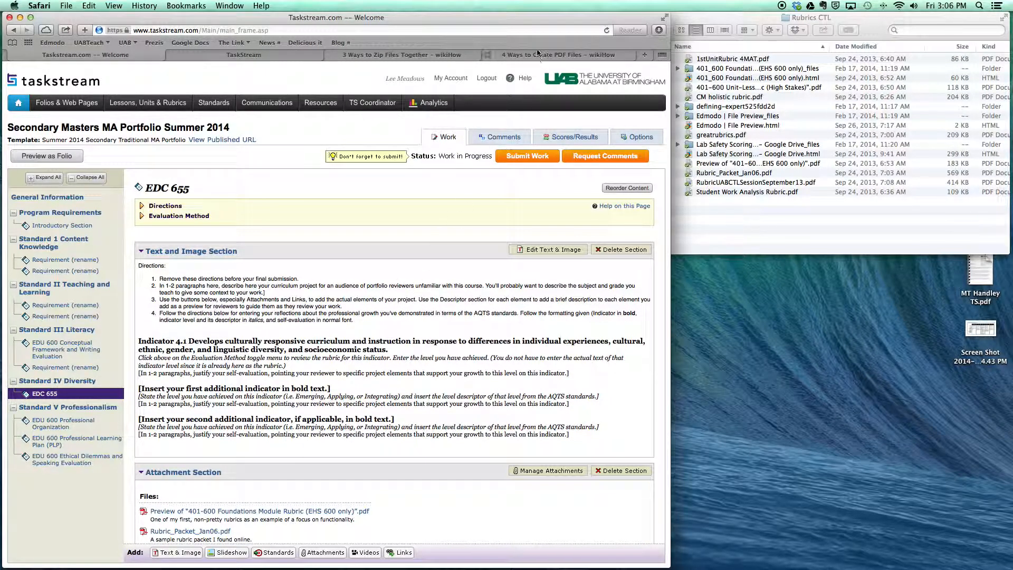
Step: Review the published portfolio's Standard IV Diversity page and highlight its text from Indicator 4.1 through the second additional indicator
click(239, 56)
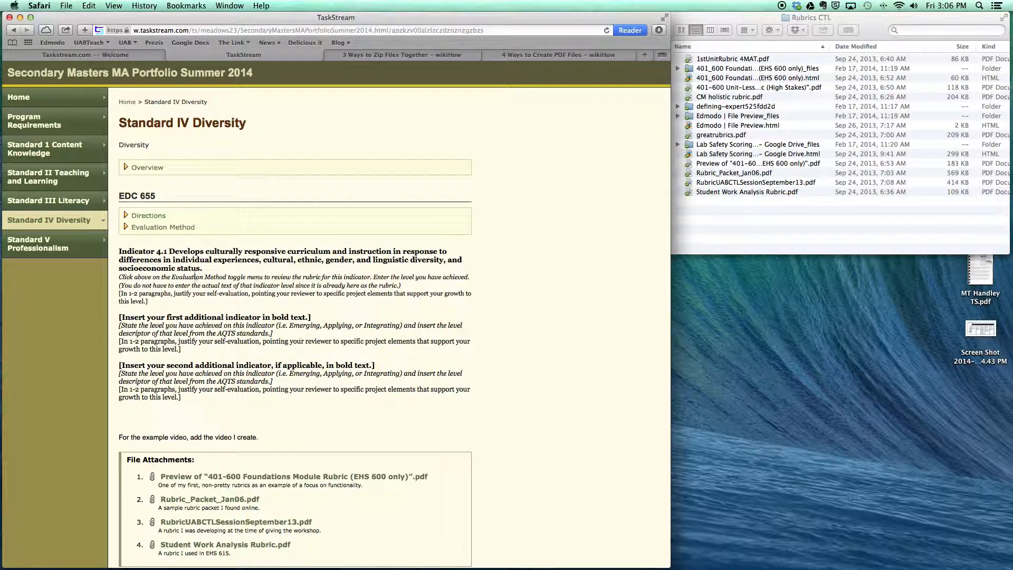
scroll(281, 422, down, 5)
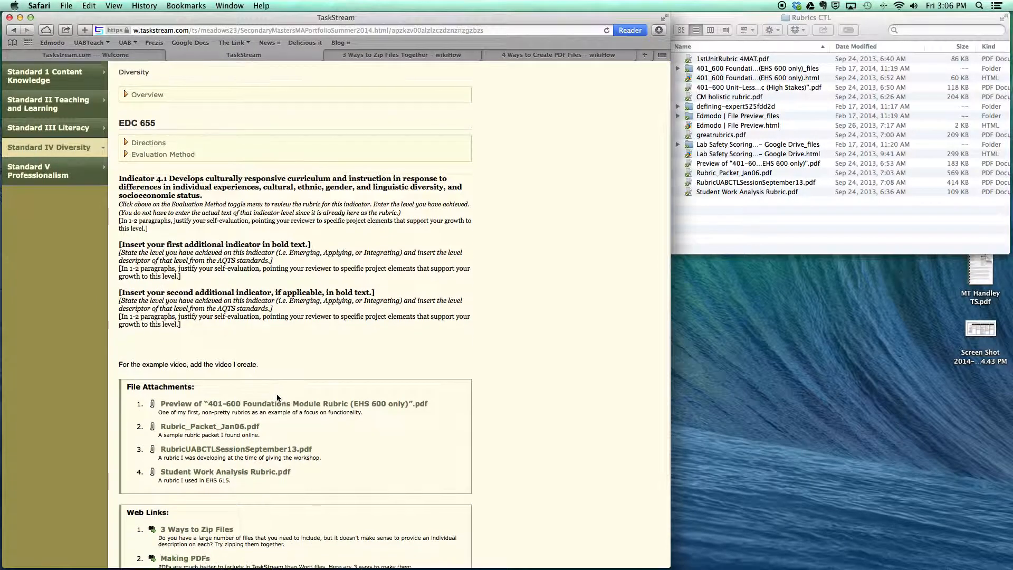
scroll(276, 397, up, 3)
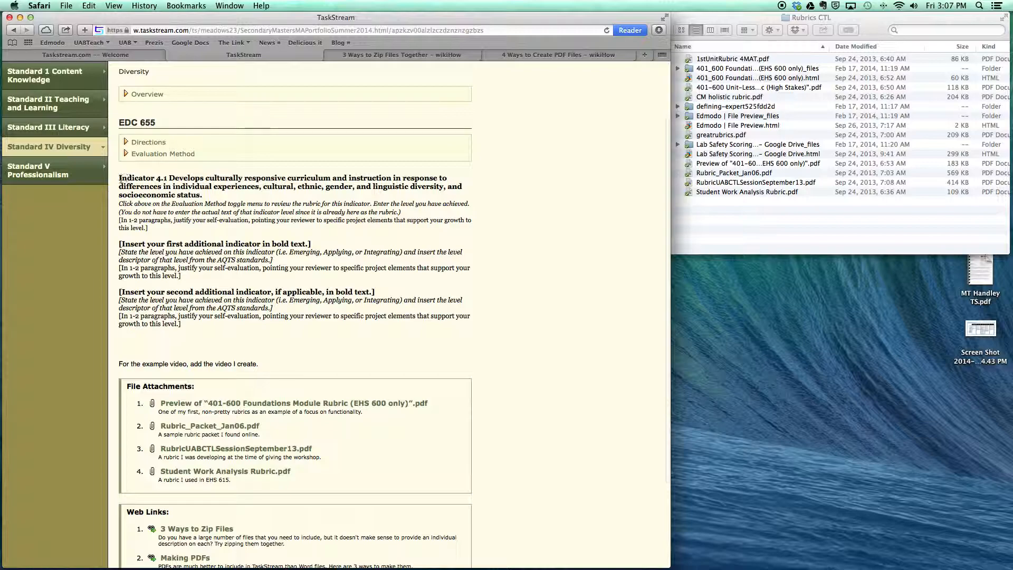
drag(119, 173, 298, 321)
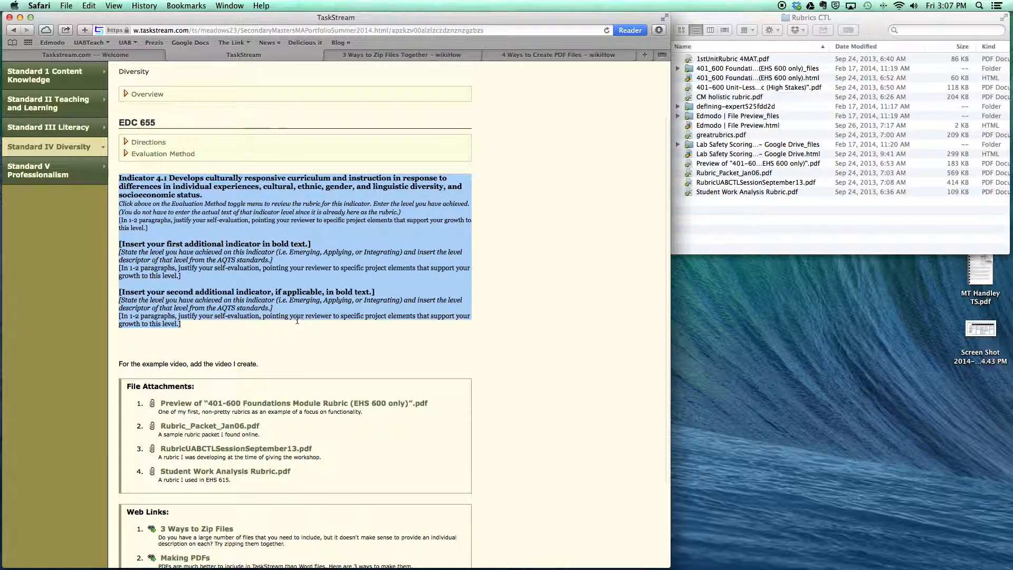
scroll(261, 245, up, 2)
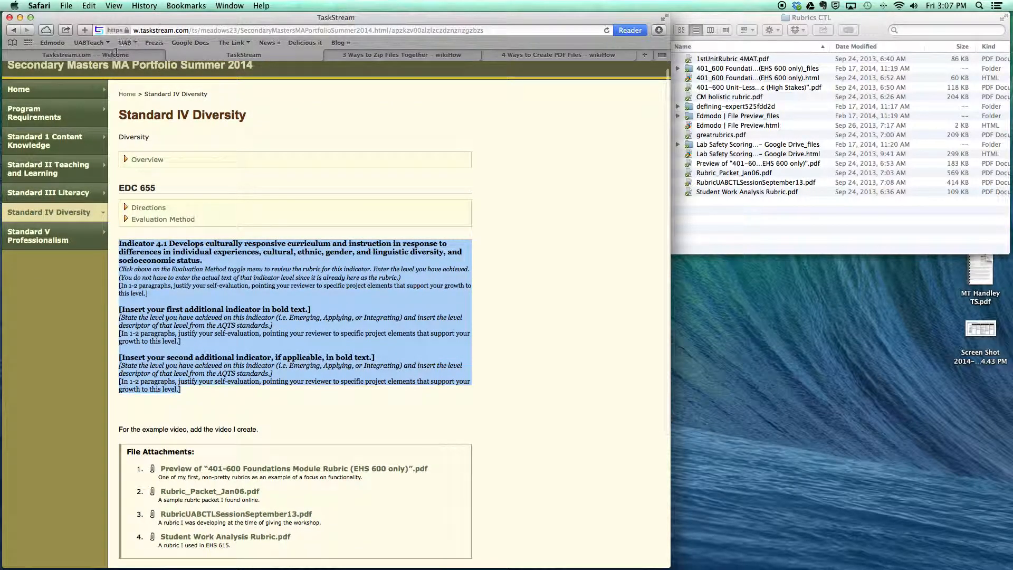
Step: Compare the EDC 655 work area with the published Standard IV Diversity page, finishing in the work area
click(115, 55)
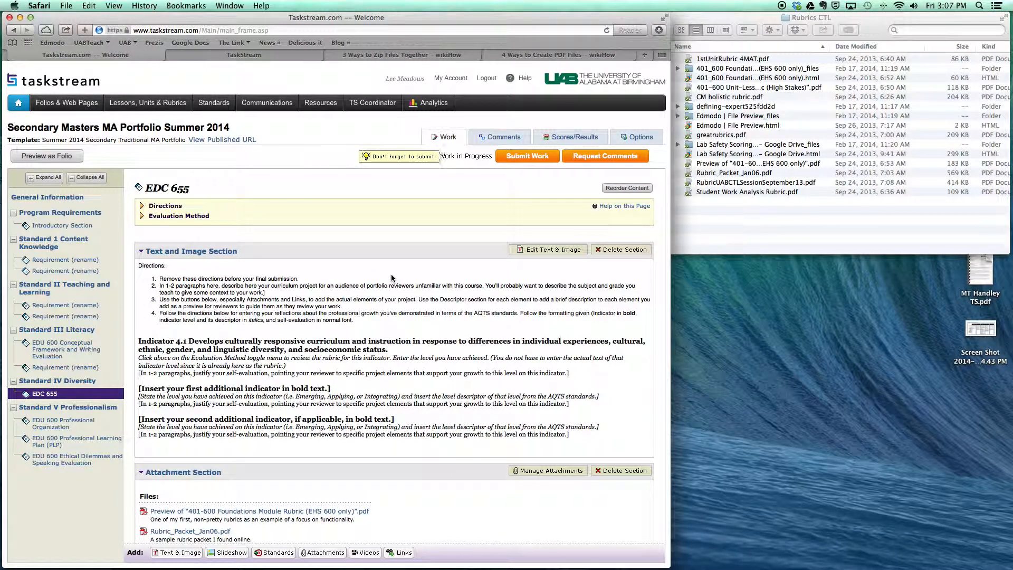
scroll(400, 349, down, 1)
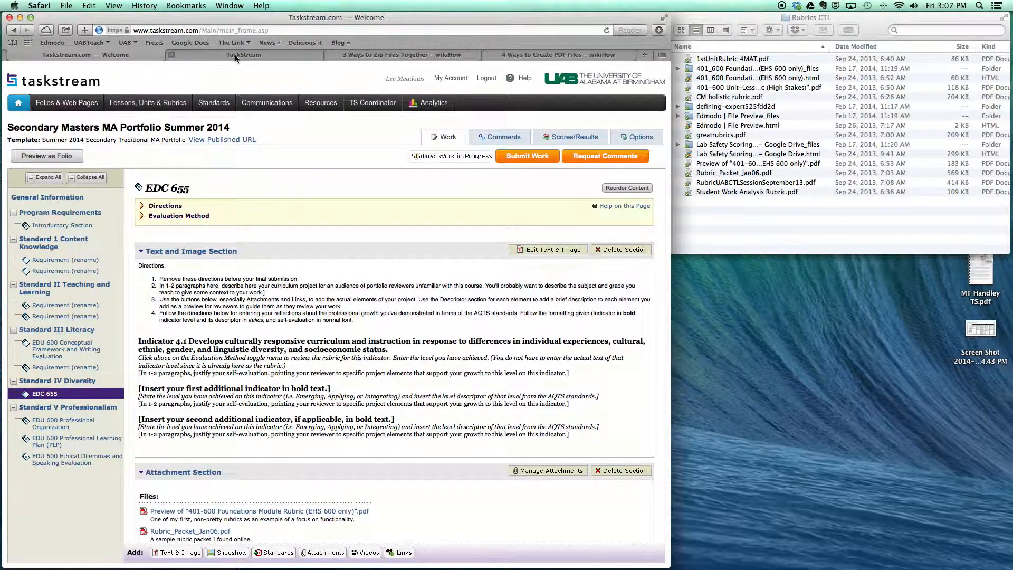
click(236, 55)
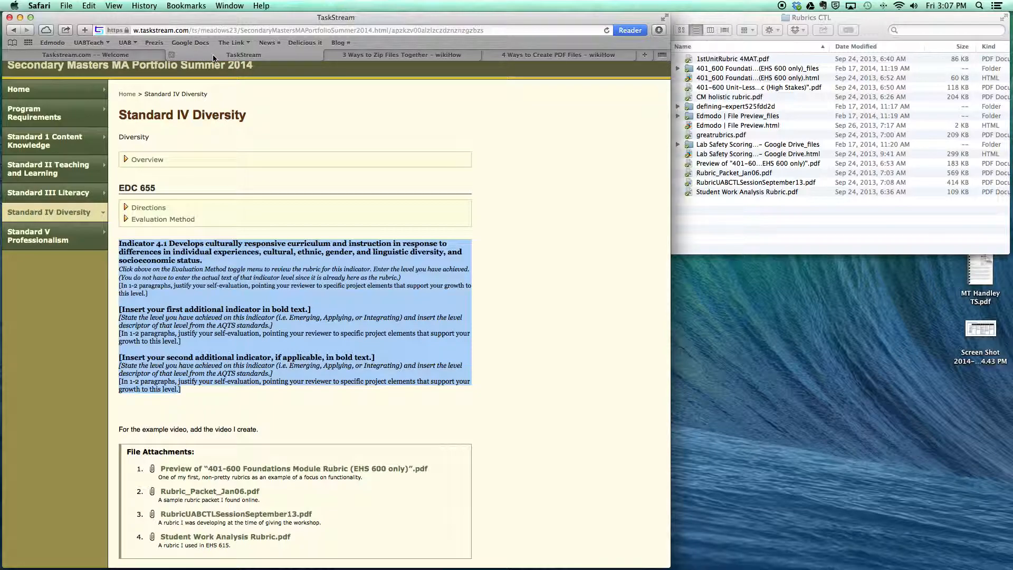
click(101, 55)
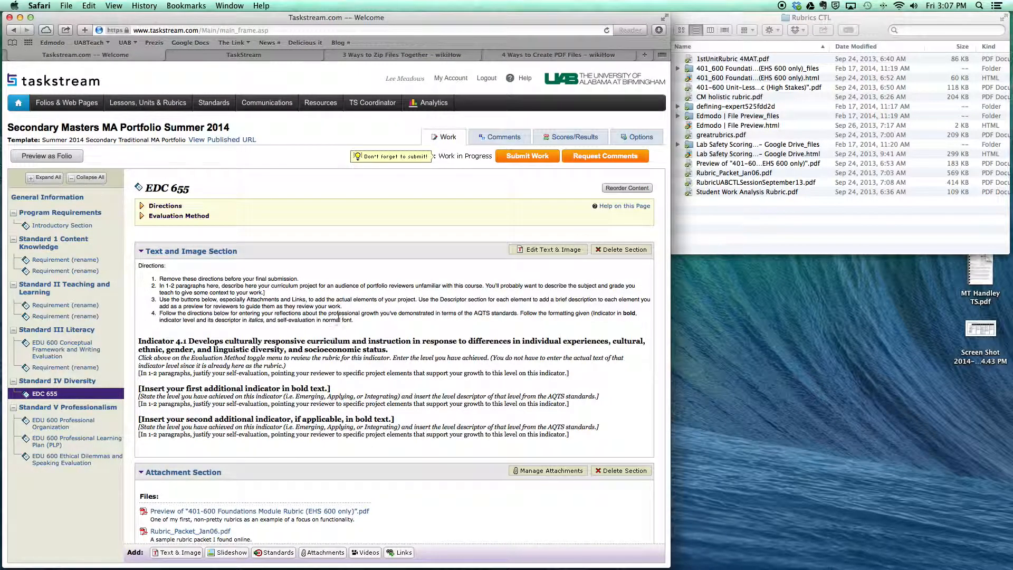
Step: Unpublish the Secondary Masters MA Portfolio Summer 2014 from the web and confirm the removal
click(639, 138)
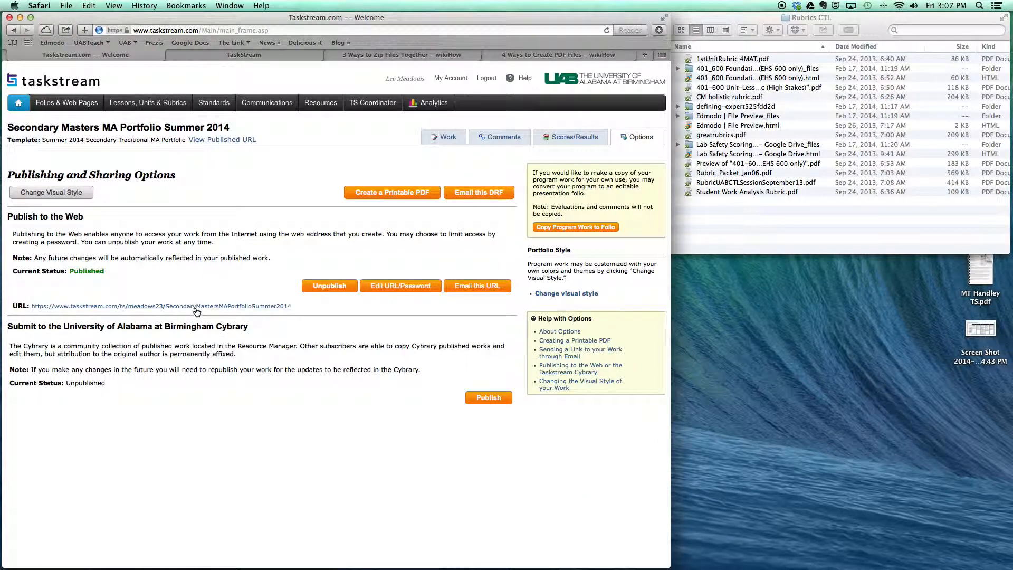
click(328, 288)
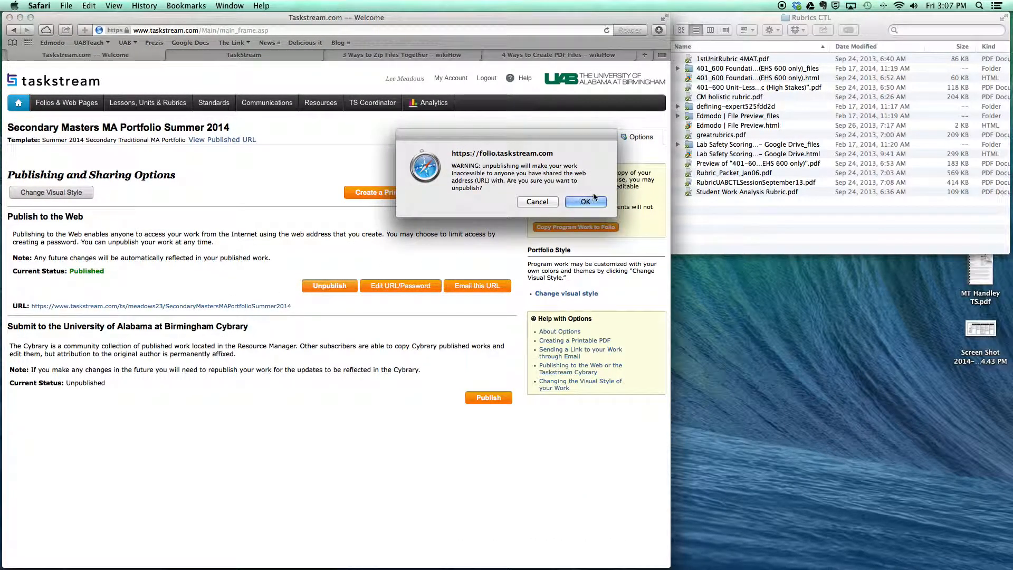
key(Return)
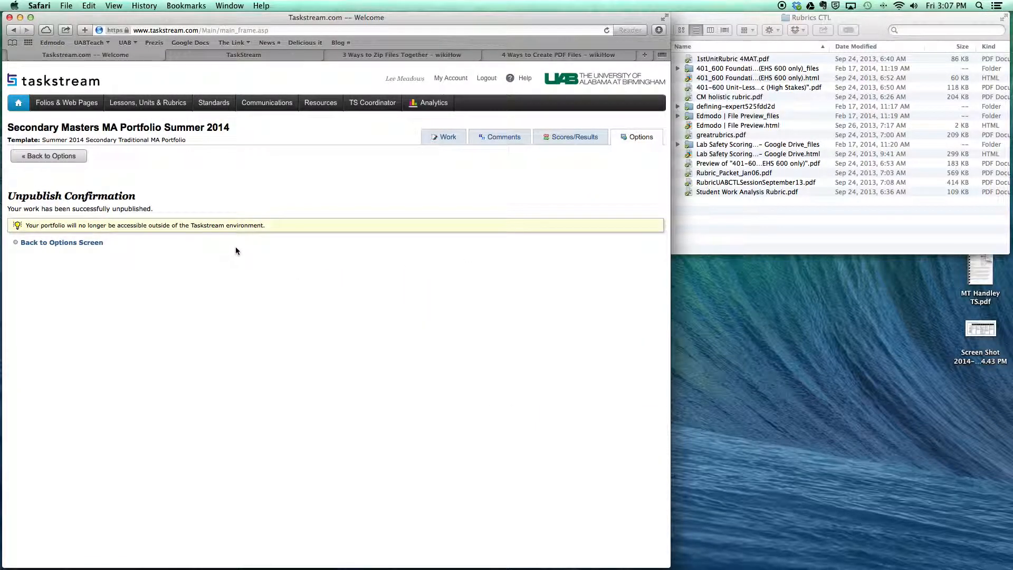
Step: Publish the portfolio to the web with the suggested web address and no password needed
click(639, 138)
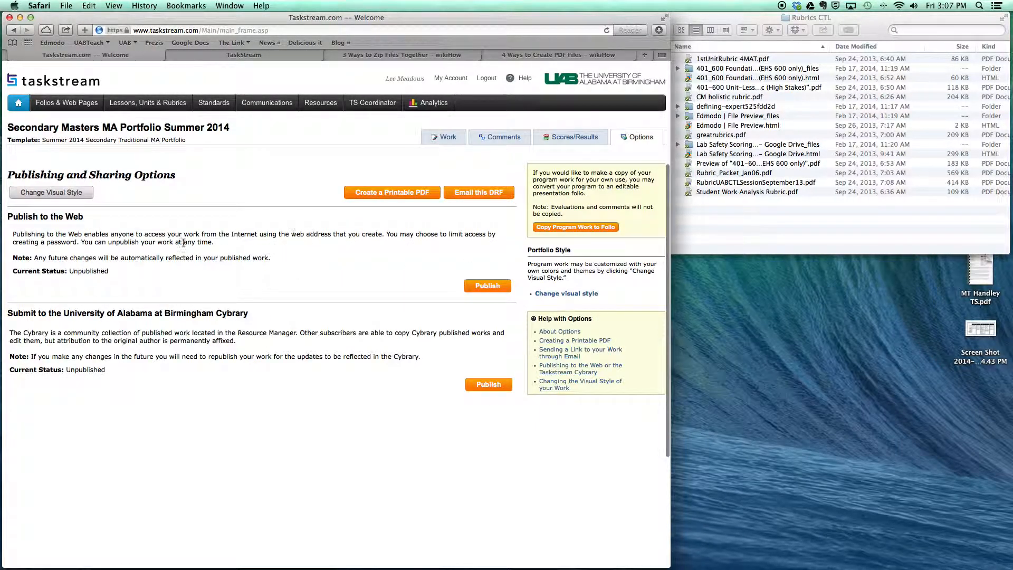
click(488, 286)
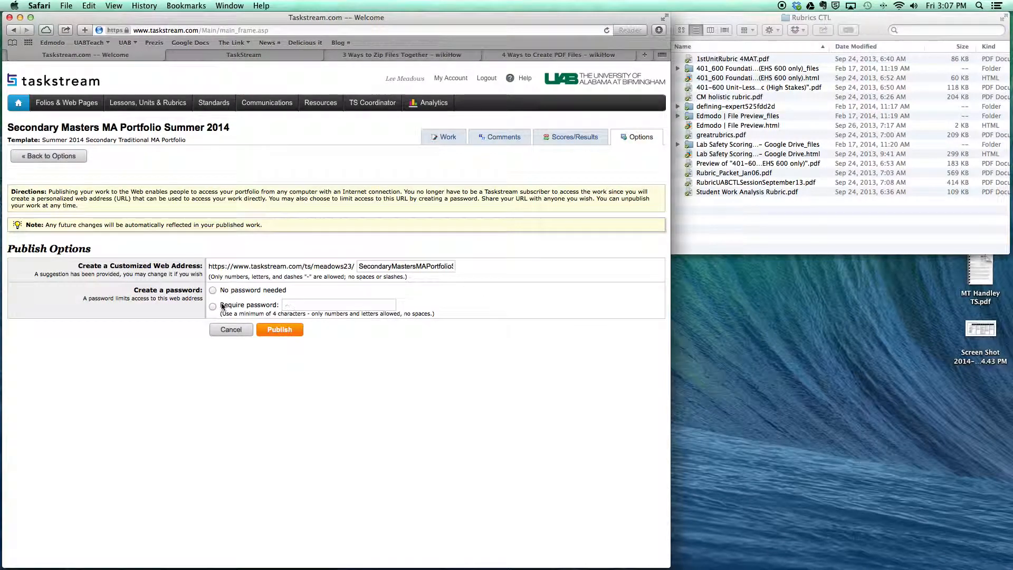
click(212, 290)
click(279, 330)
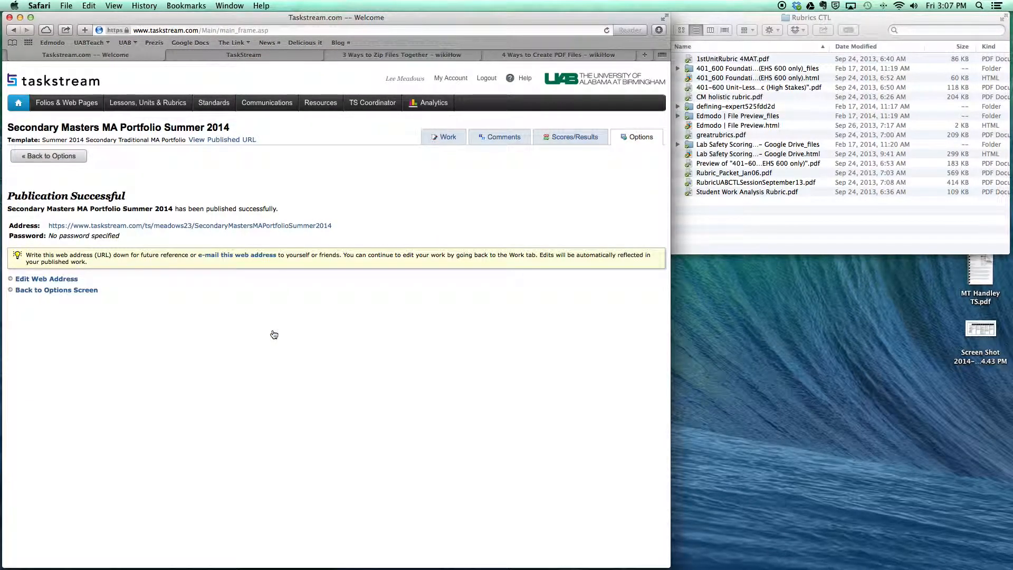
Step: Check the Standard IV Diversity page at the portfolio's published address and close the outdated published copy
click(245, 226)
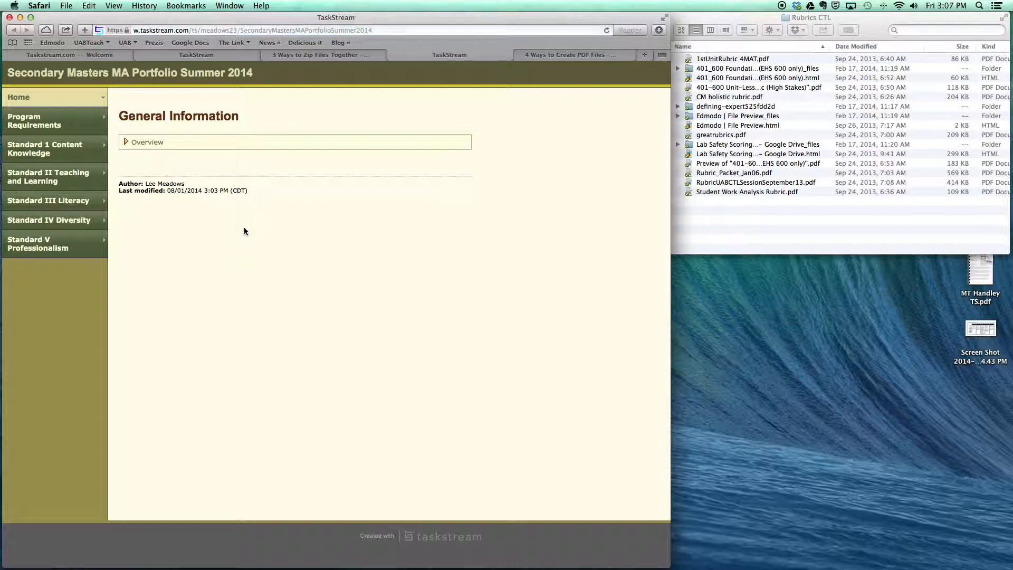
click(80, 222)
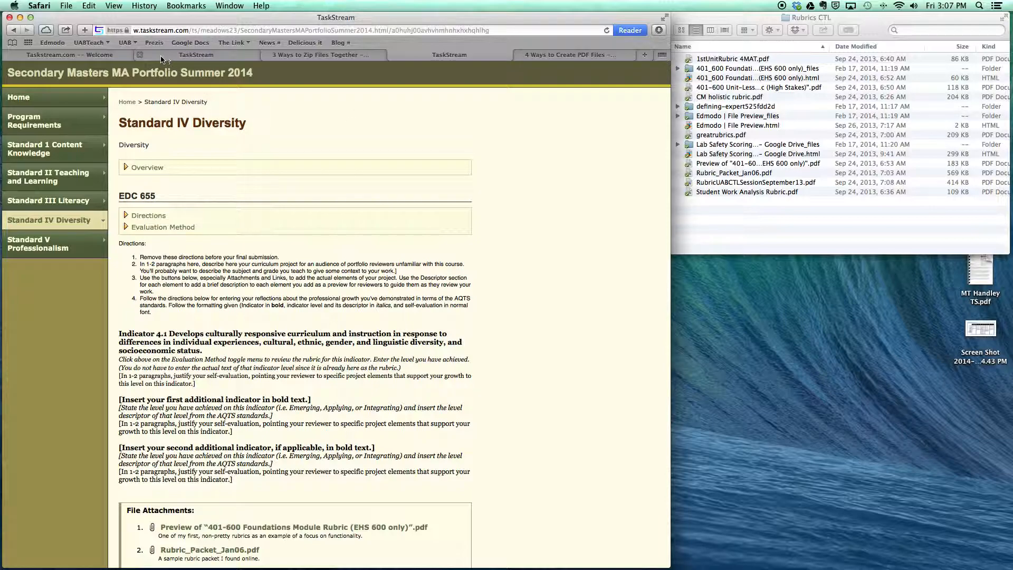
click(140, 55)
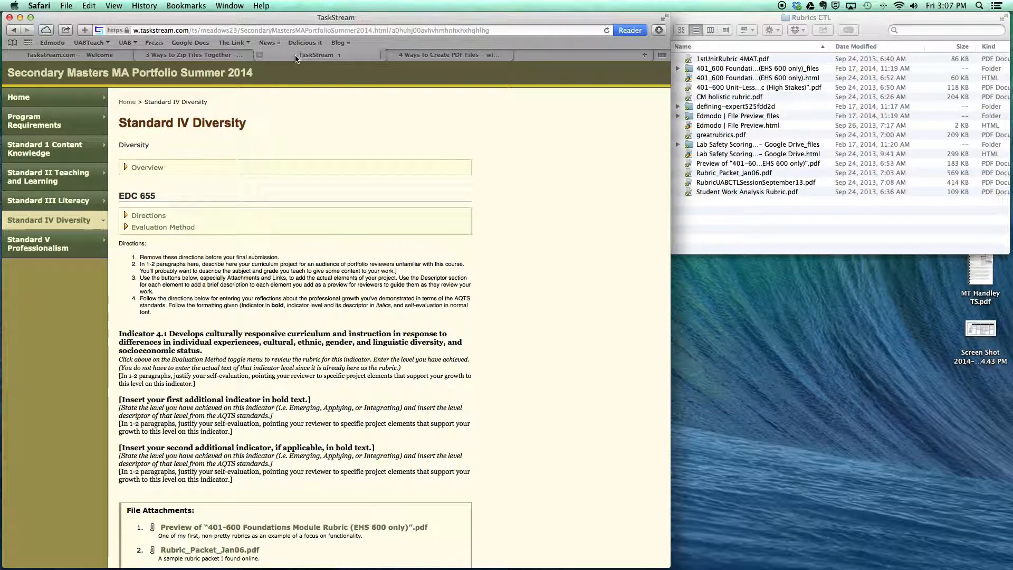
click(136, 54)
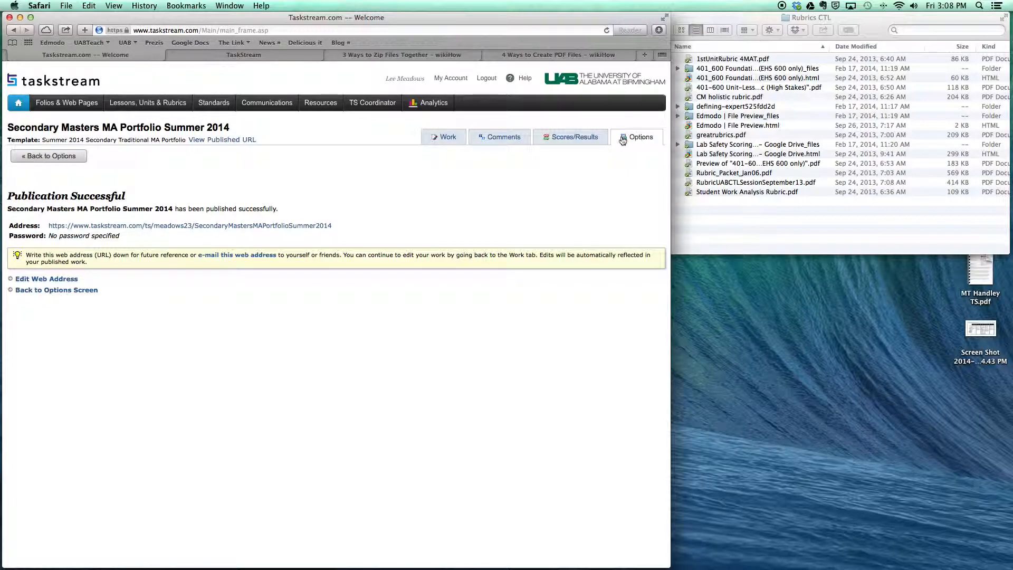
Step: Return to the EDC 655 work and highlight its directions, including the phrase "audience of portfolio reviewers unfamiliar with this course"
click(447, 138)
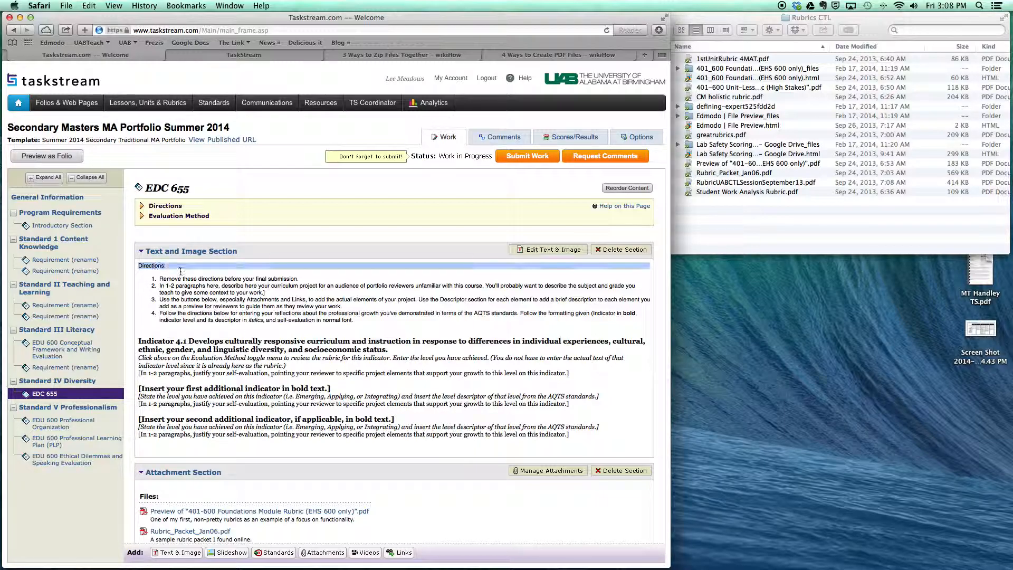
drag(180, 271, 450, 320)
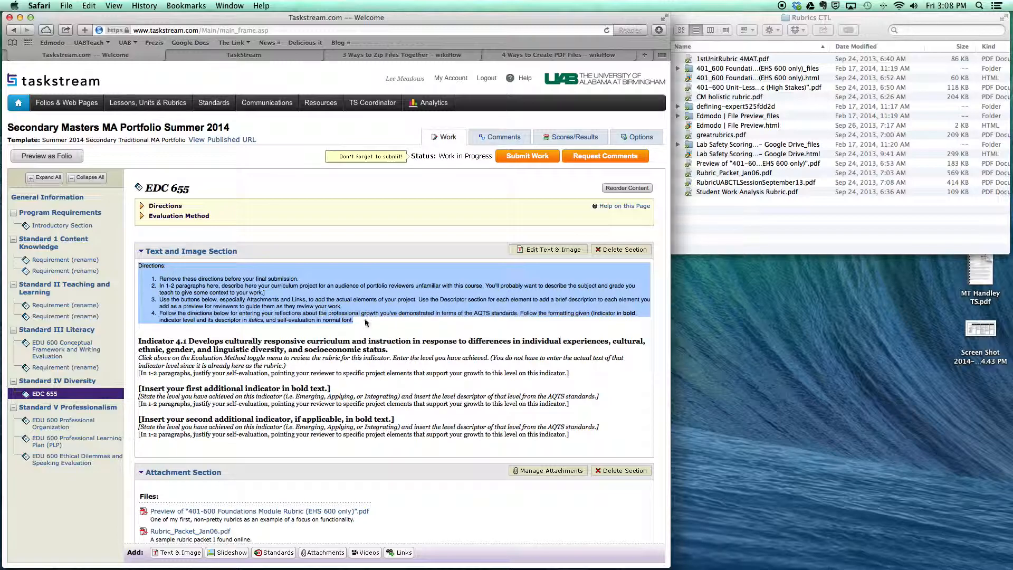
drag(160, 286, 289, 295)
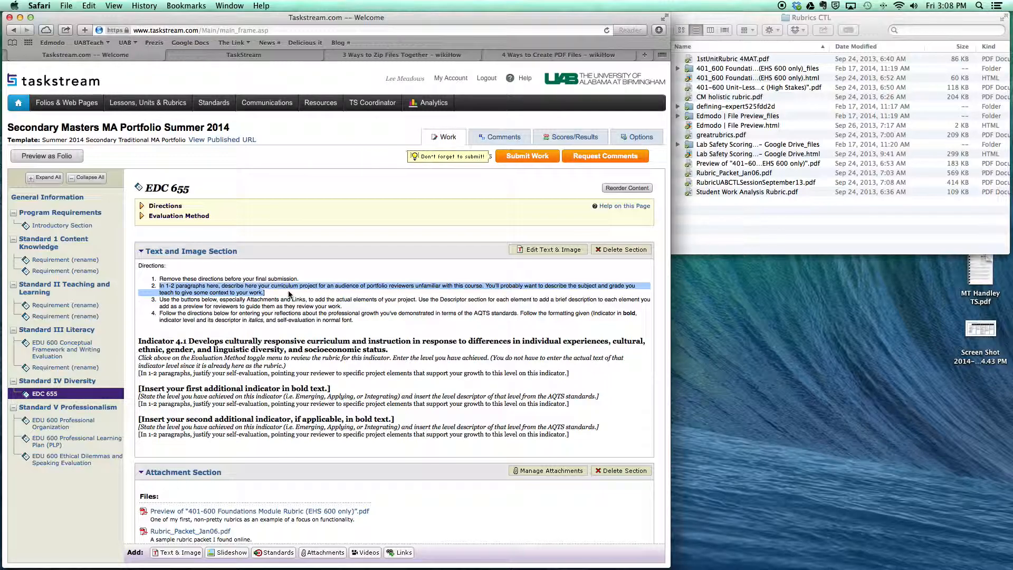
click(311, 286)
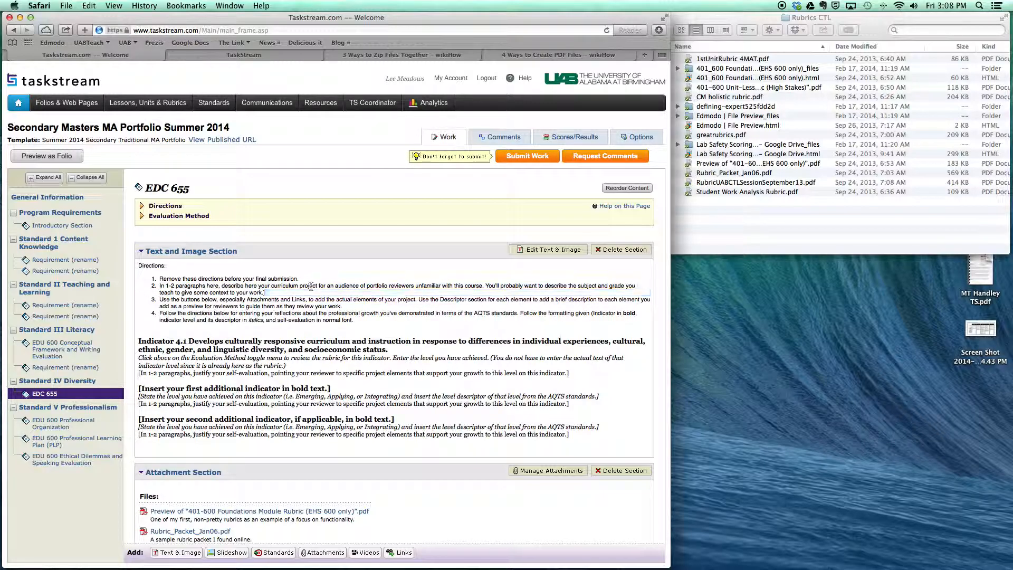
drag(335, 286, 487, 288)
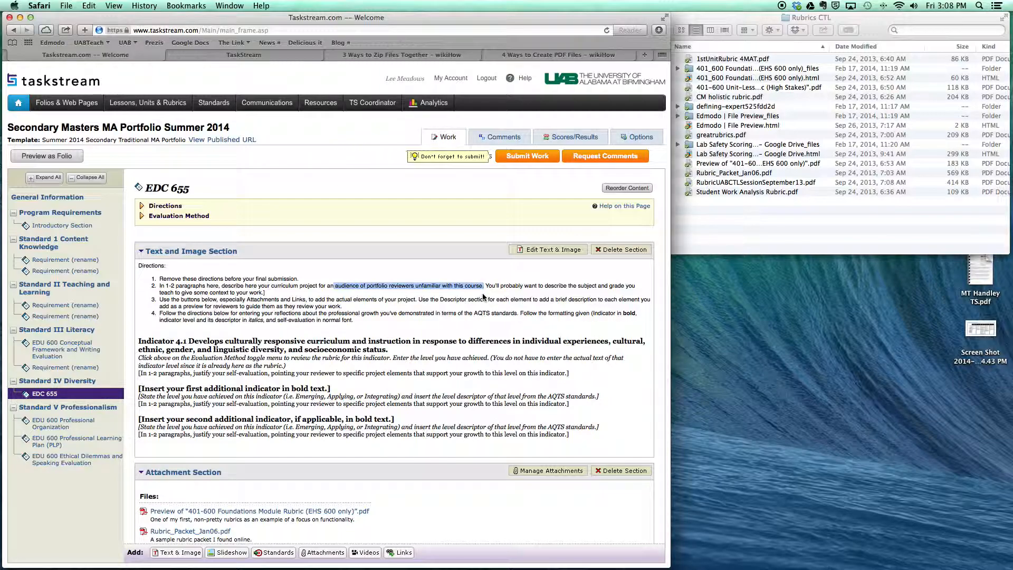
Step: Highlight the full directions list in the Text and Image Section and look over the attachments and web links below it
scroll(361, 366, down, 5)
scroll(361, 367, up, 3)
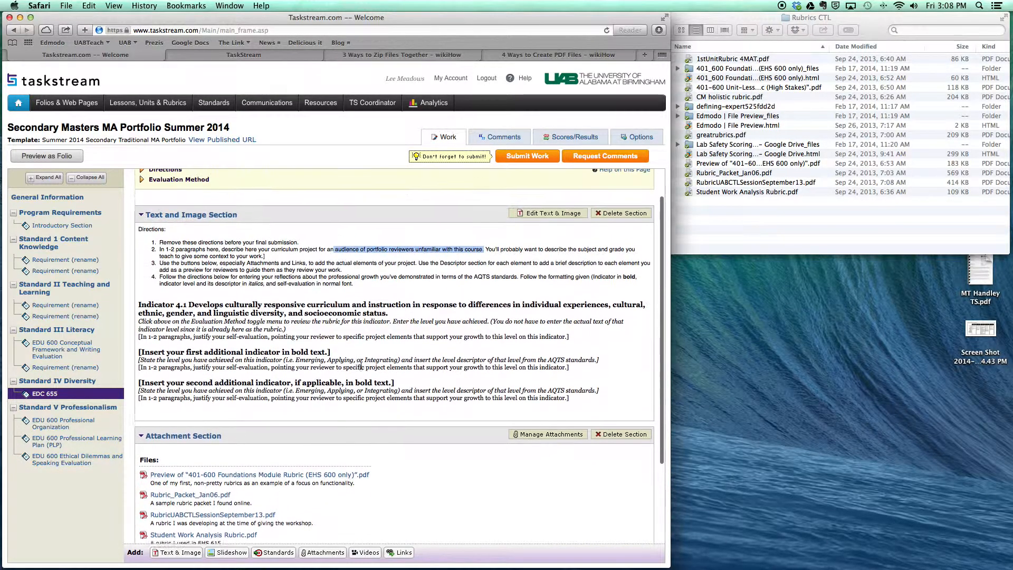
scroll(360, 366, up, 1)
click(137, 244)
drag(137, 243, 400, 296)
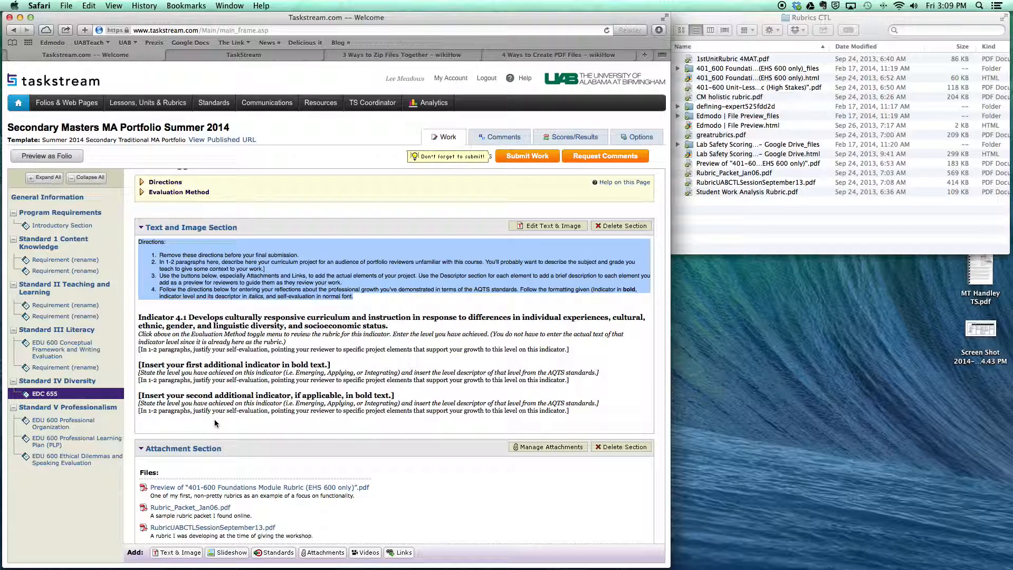
scroll(215, 423, down, 3)
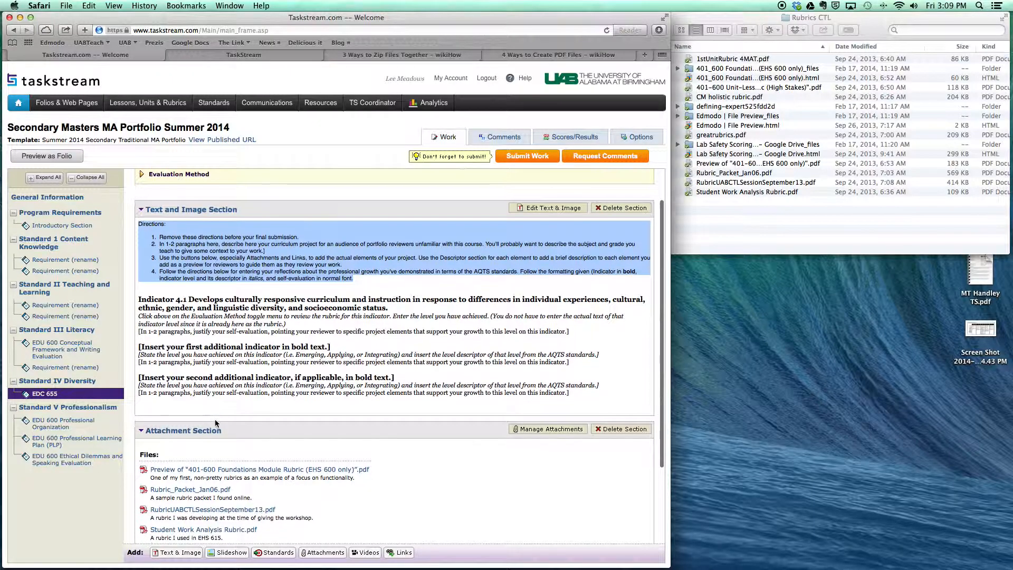
scroll(214, 419, down, 5)
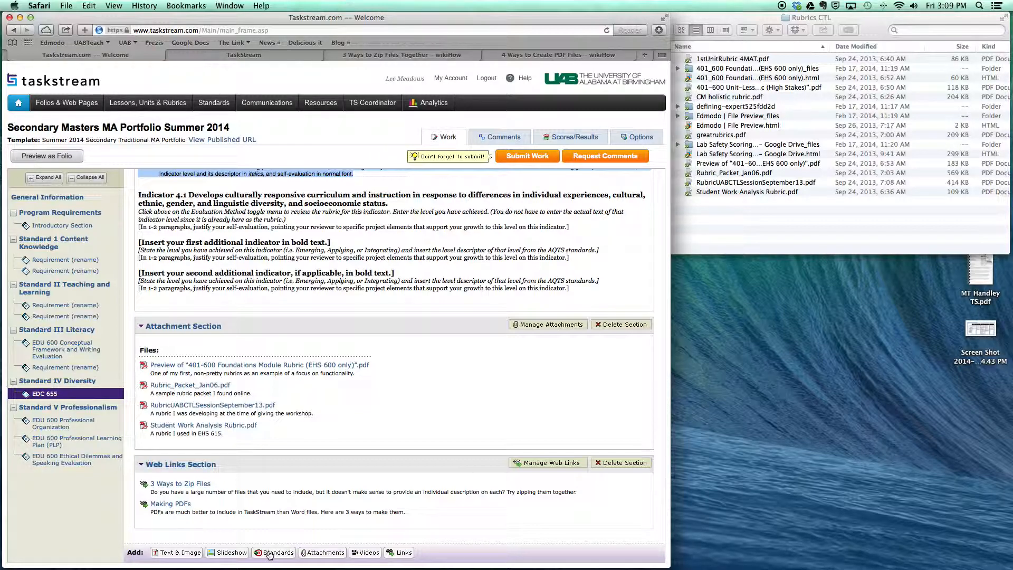
Step: Highlight the Indicator 4.1 and additional indicator text, clear the selection, and review the attached rubric files
scroll(338, 308, up, 3)
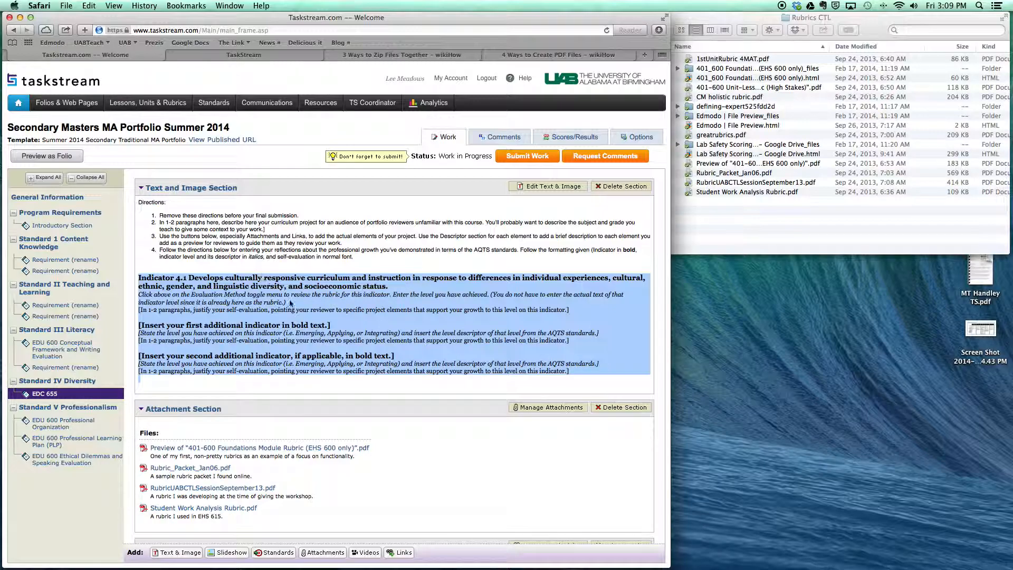
scroll(515, 390, down, 1)
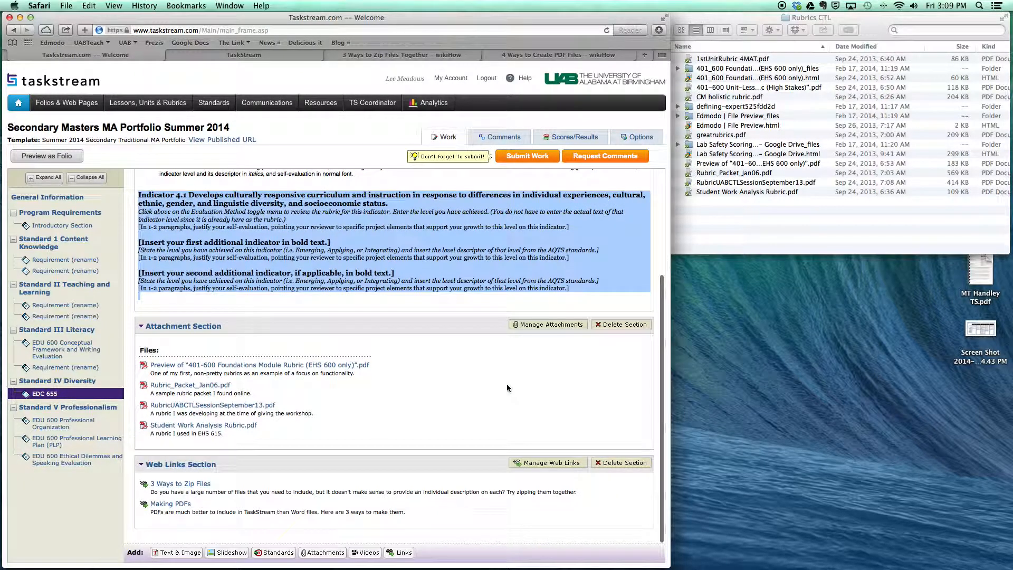
click(385, 378)
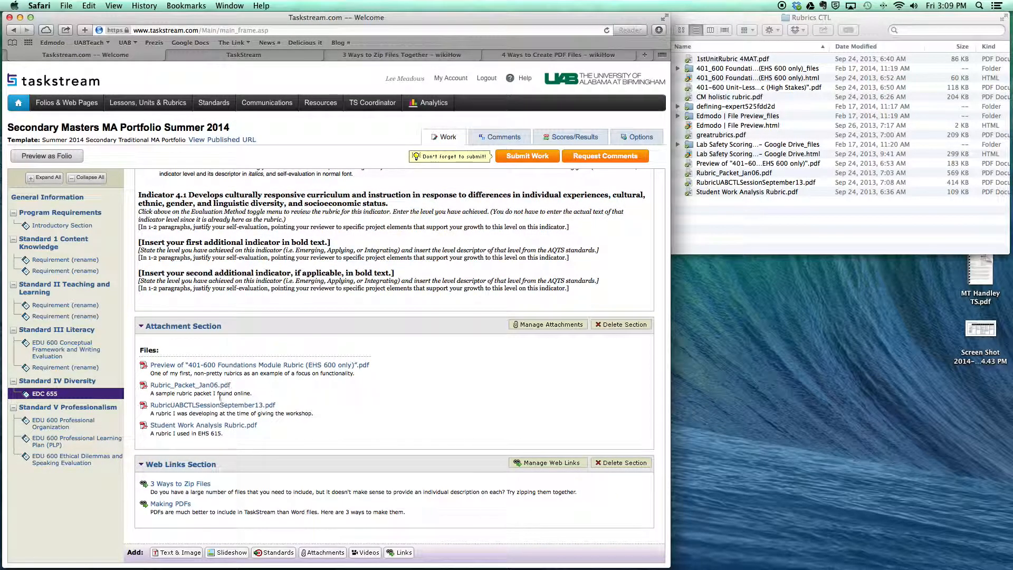
scroll(222, 434, up, 2)
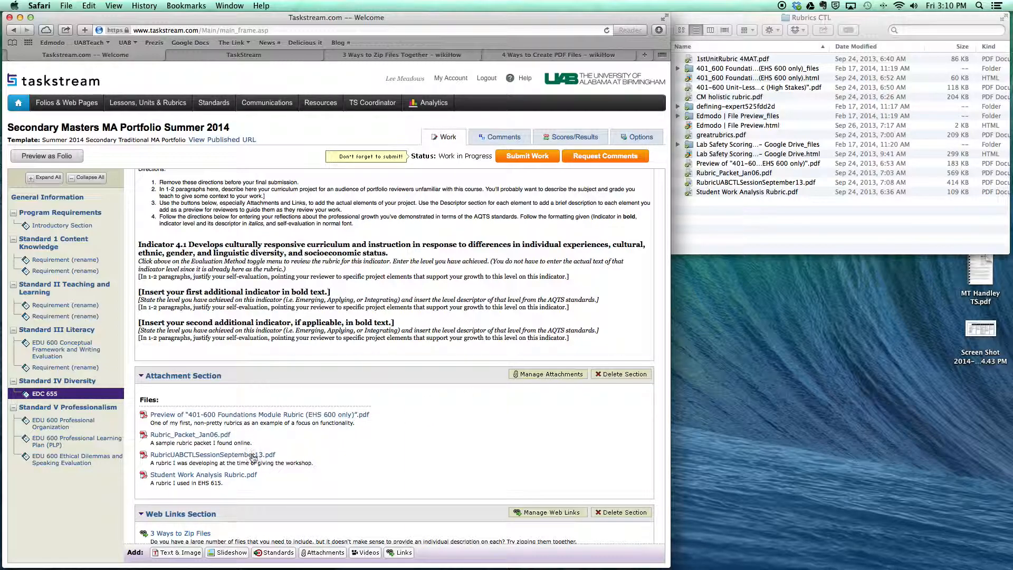
Step: Open the EDC 655 attachments for management and delete Rubric_Packet_Jan06.pdf from the attached files
scroll(274, 499, down, 2)
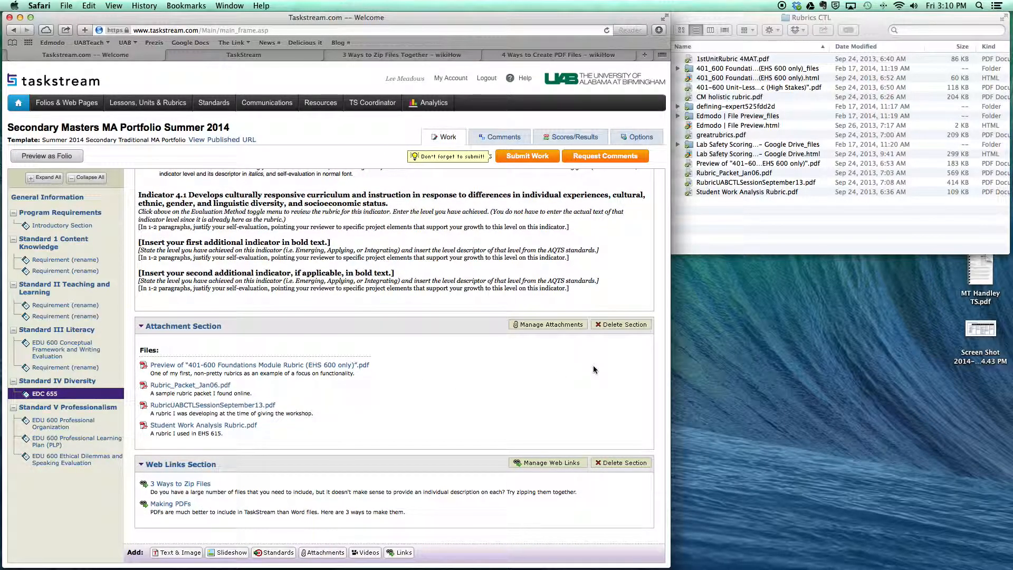
click(551, 324)
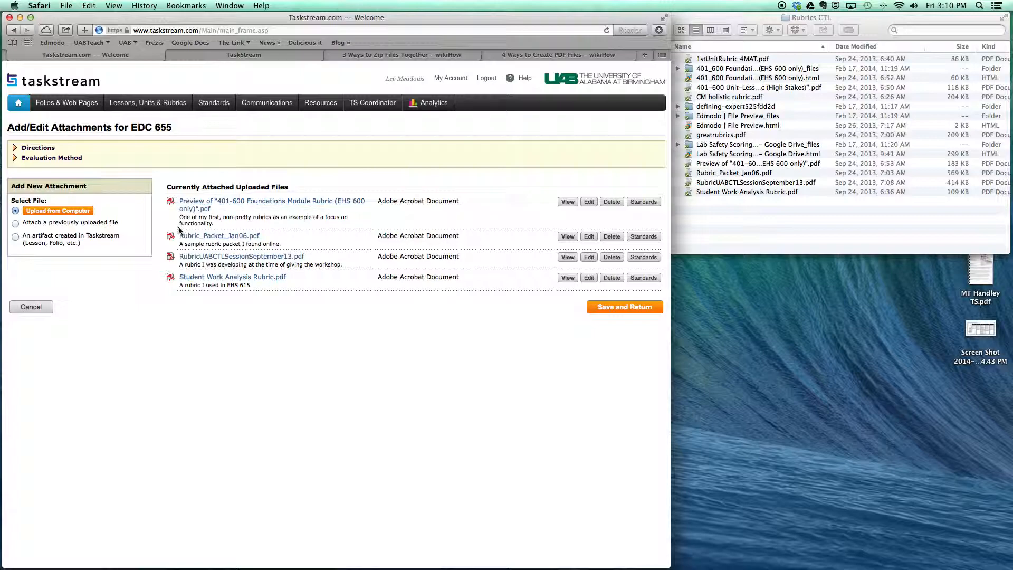
click(614, 239)
click(586, 196)
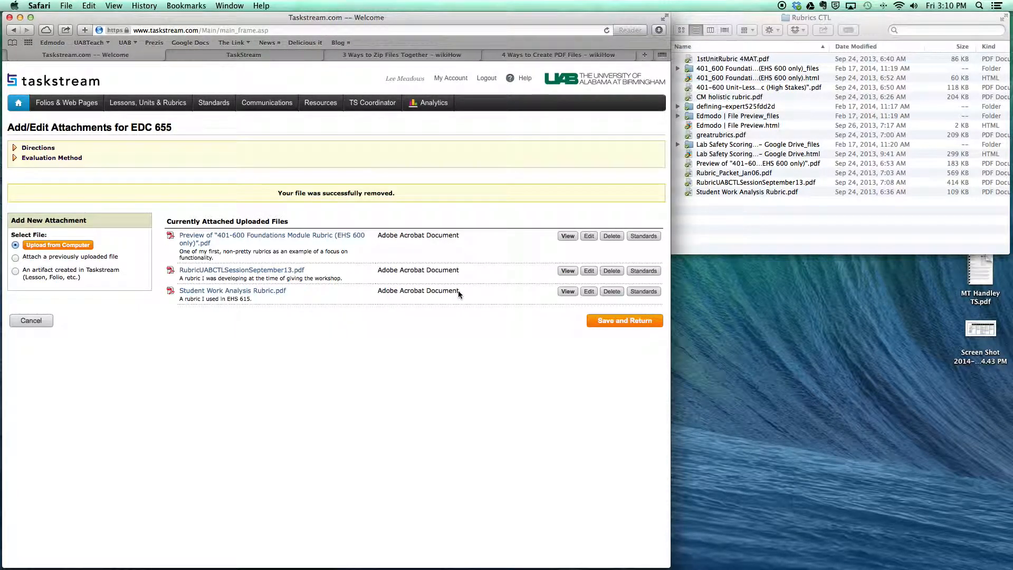
Step: Change the RubricUABCTLSessionSeptember13.pdf description to "A rubric I was developing at the time of giving the workshop 2 semesters ago." and save the attachments
click(589, 271)
click(370, 172)
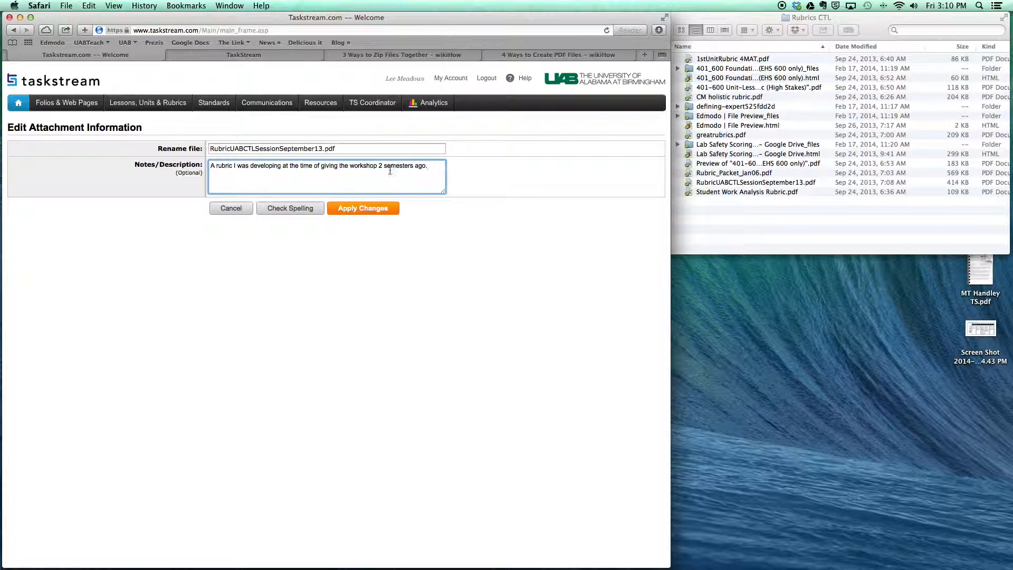
click(385, 210)
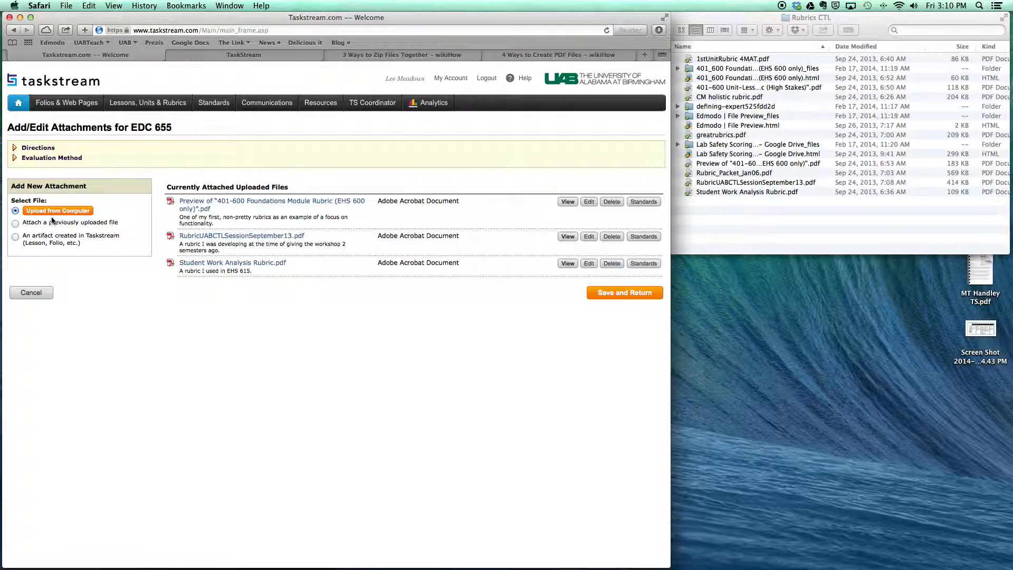
click(601, 293)
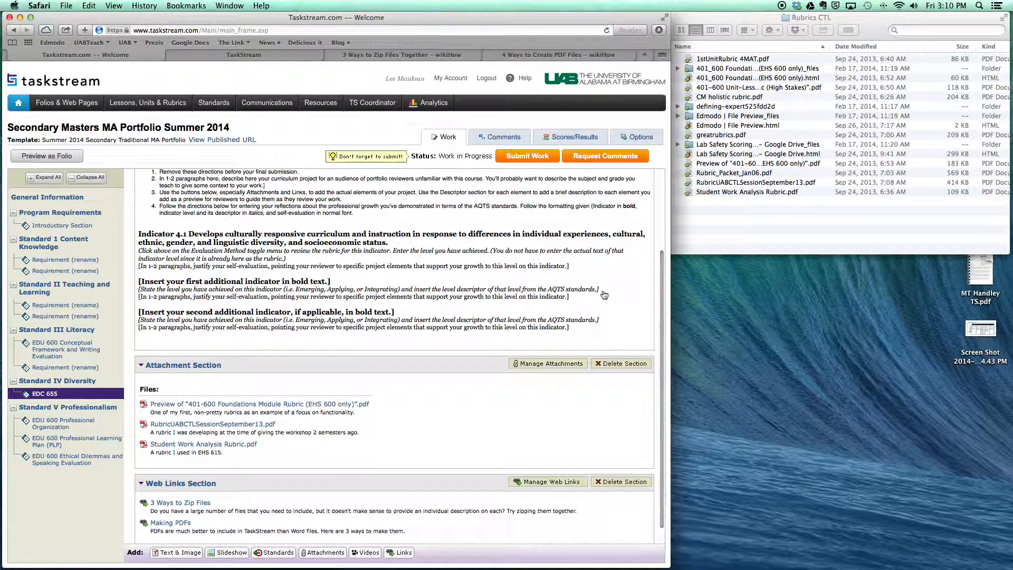
Step: Delete the entire Attachment Section from the EDC 655 requirement
click(621, 364)
click(406, 428)
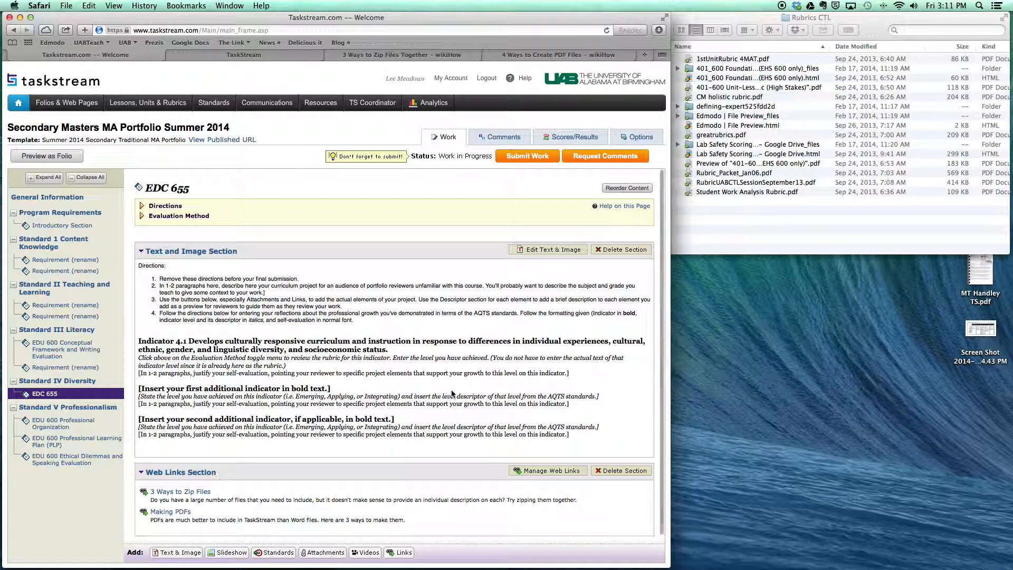
scroll(454, 369, down, 1)
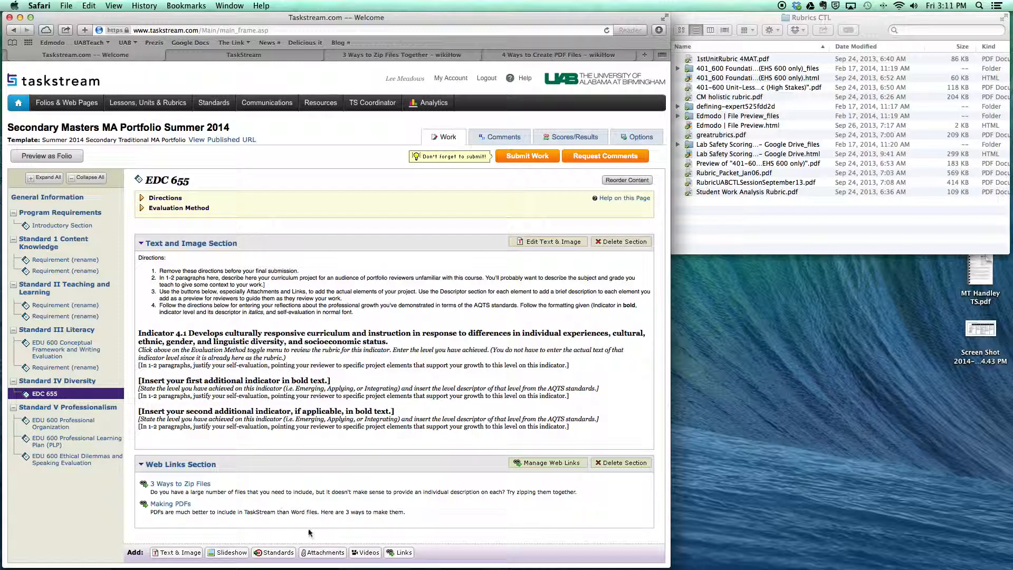
Step: Start a new EDC 655 attachment upload and queue Rubric_Packet_Jan06.pdf, Student Work Analysis Rubric.pdf and the Lab Safety Scoring Checklist HTML file from the Rubrics CTL folder
click(326, 553)
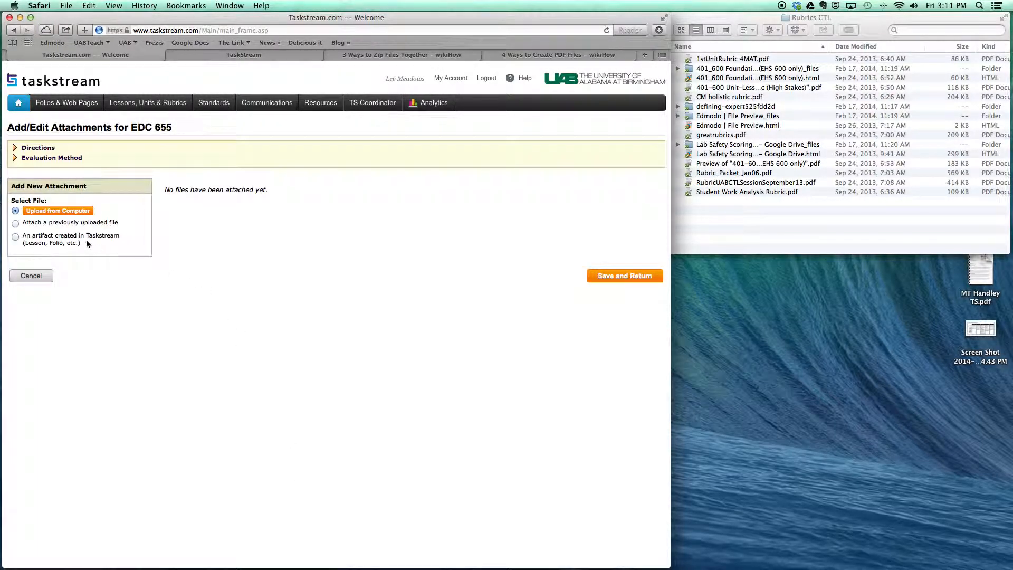
click(39, 214)
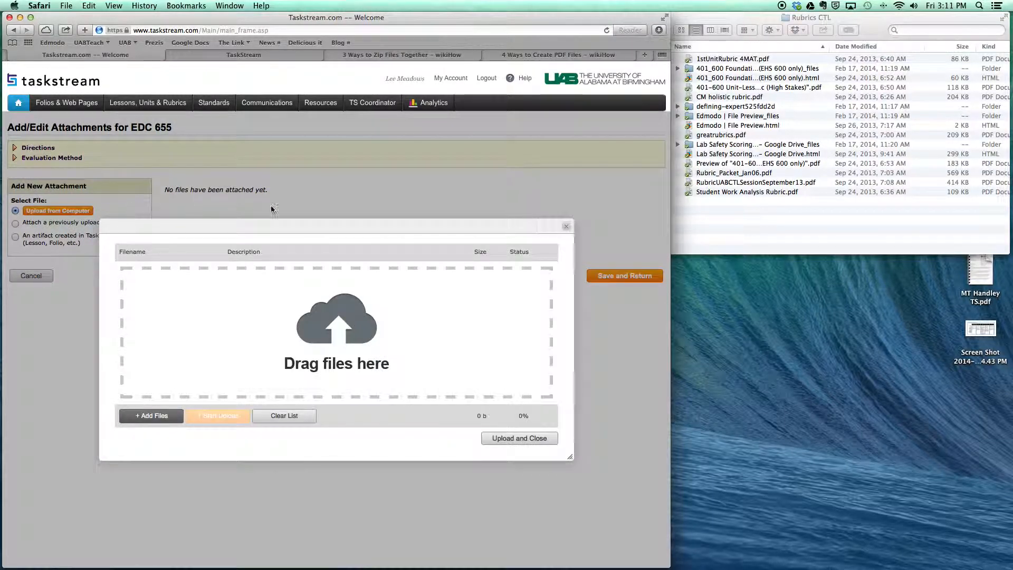
click(736, 18)
drag(736, 18, 746, 18)
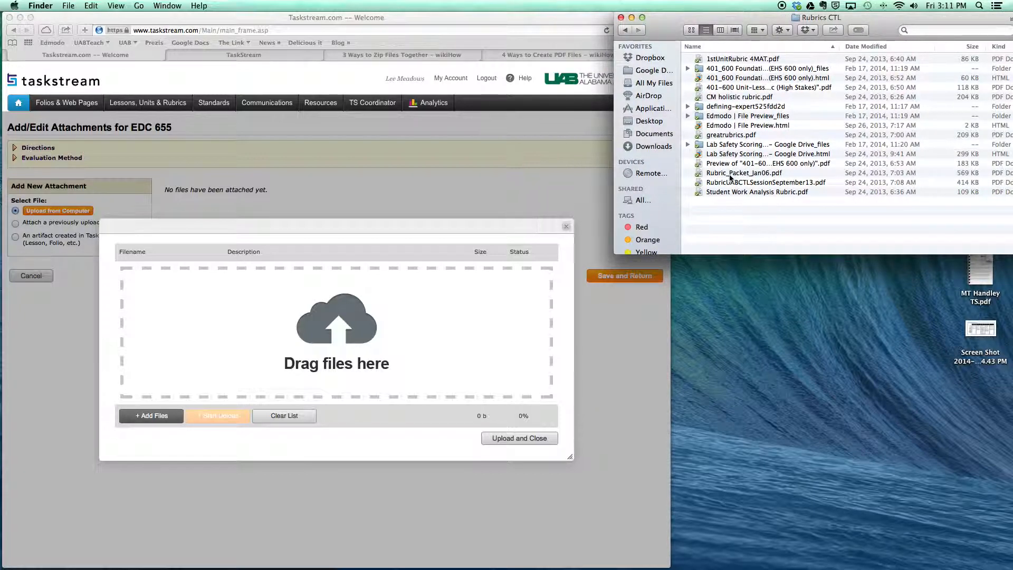
drag(735, 175, 393, 306)
drag(729, 191, 396, 374)
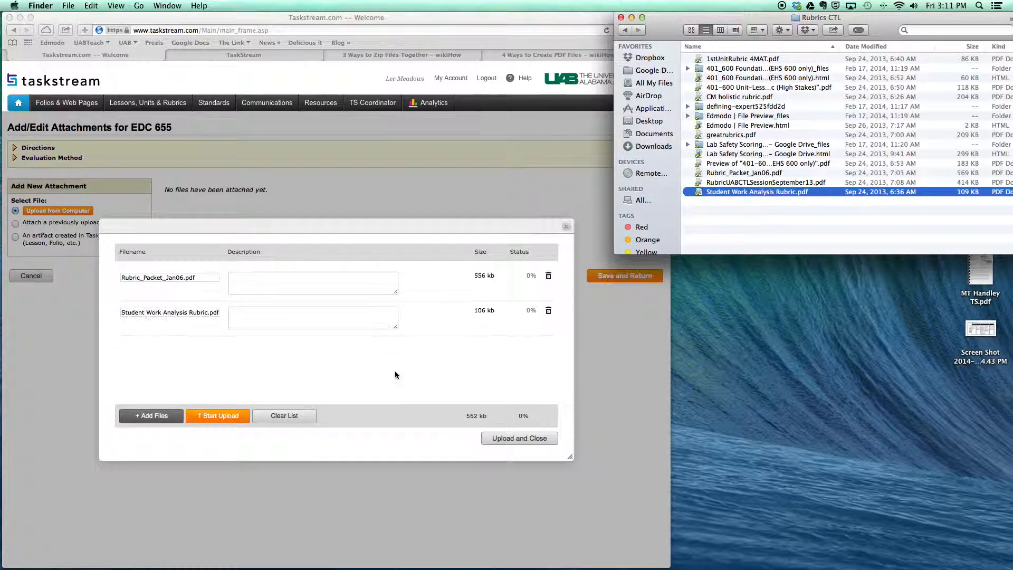
drag(740, 156, 346, 379)
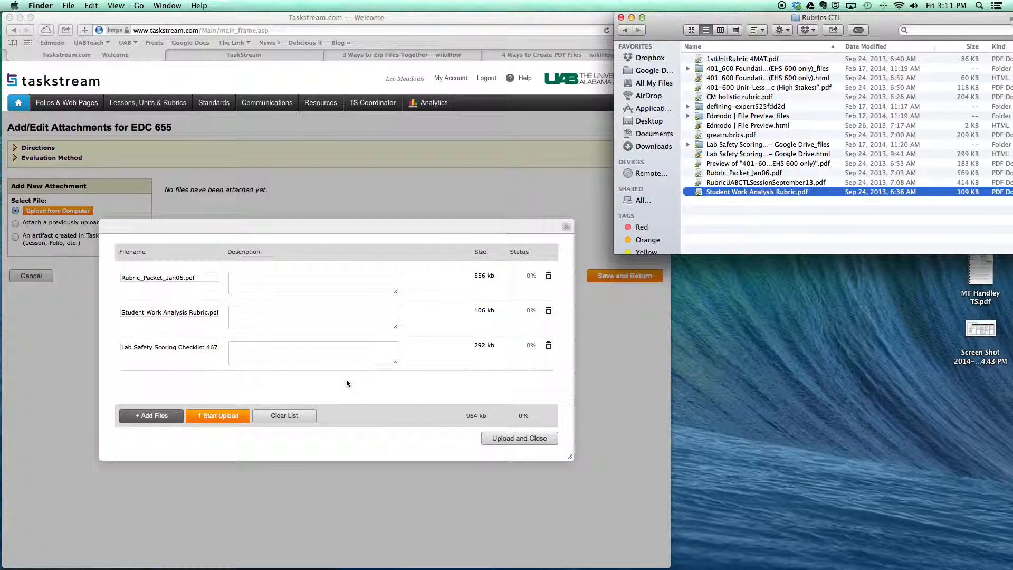
Step: Describe the rubric packet as "Here's example rubrics...." and the other two files as "Insert....", then upload and save the attachments
click(262, 281)
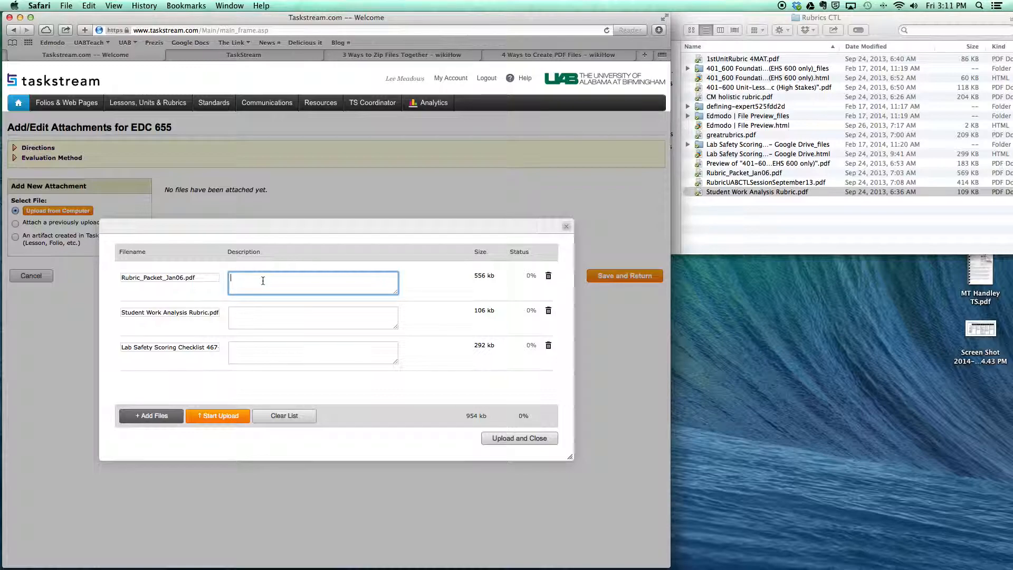
text(Here's example rubrics....)
click(308, 319)
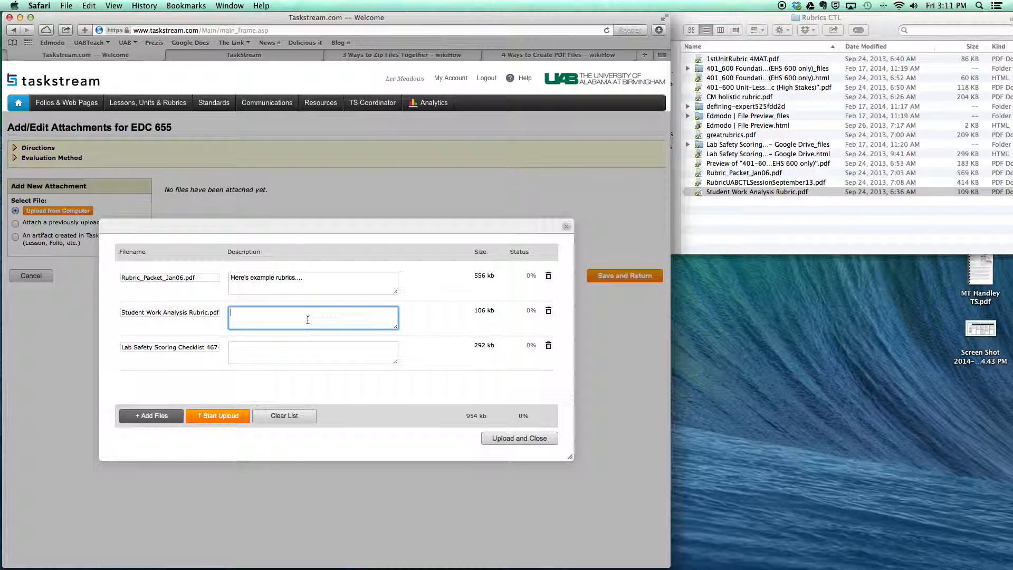
text(Insert....)
drag(312, 321, 179, 307)
key(super+c)
click(254, 351)
key(super+v)
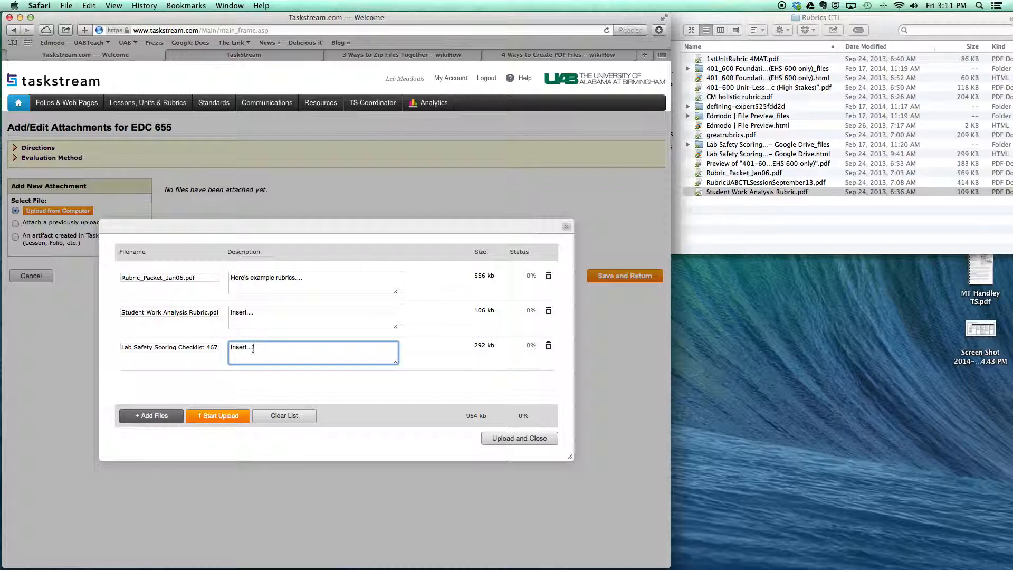
click(519, 439)
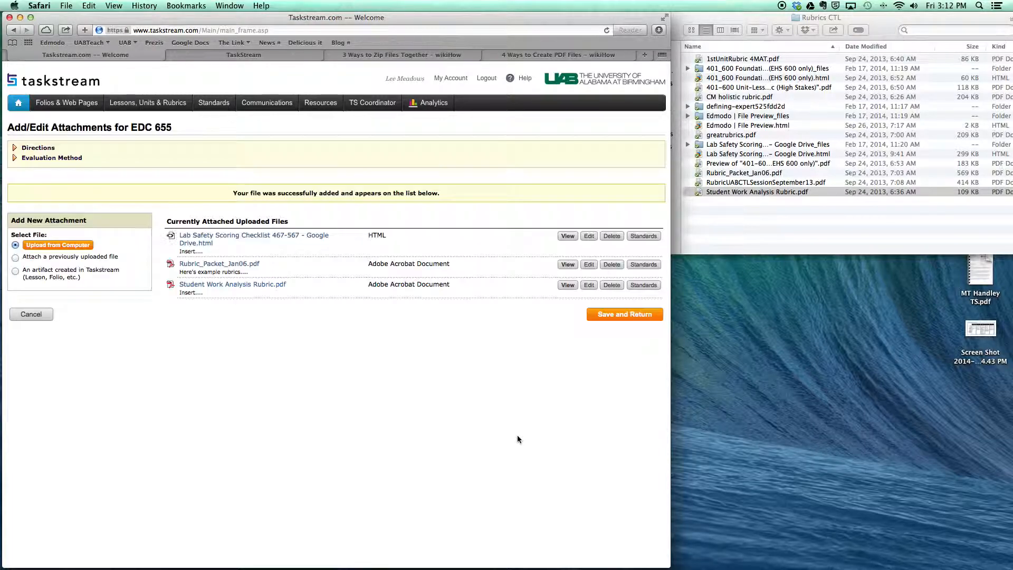
click(612, 314)
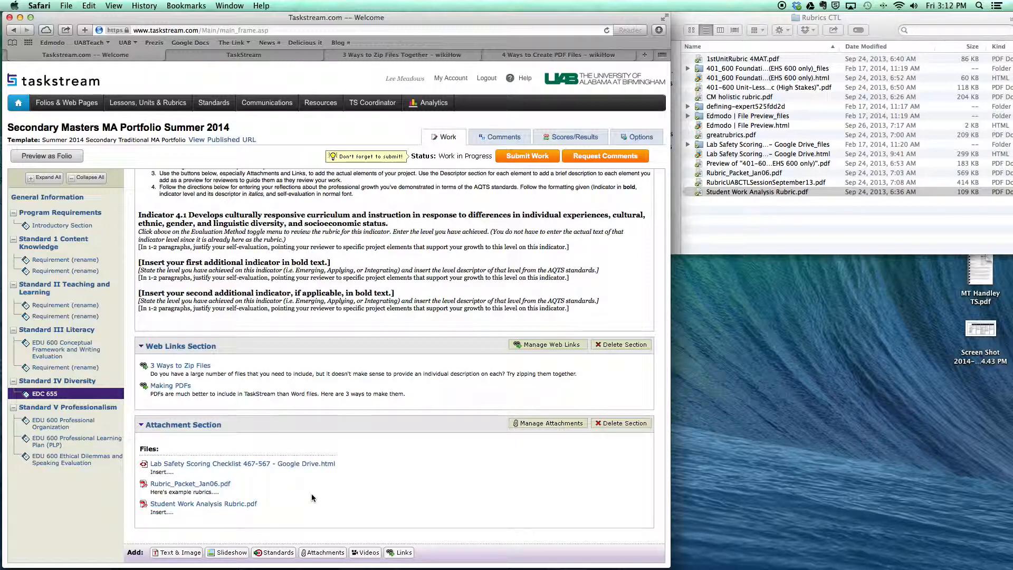
Step: Check the file attachments and web links on the published EDC 655 page and return to the portfolio work
click(527, 57)
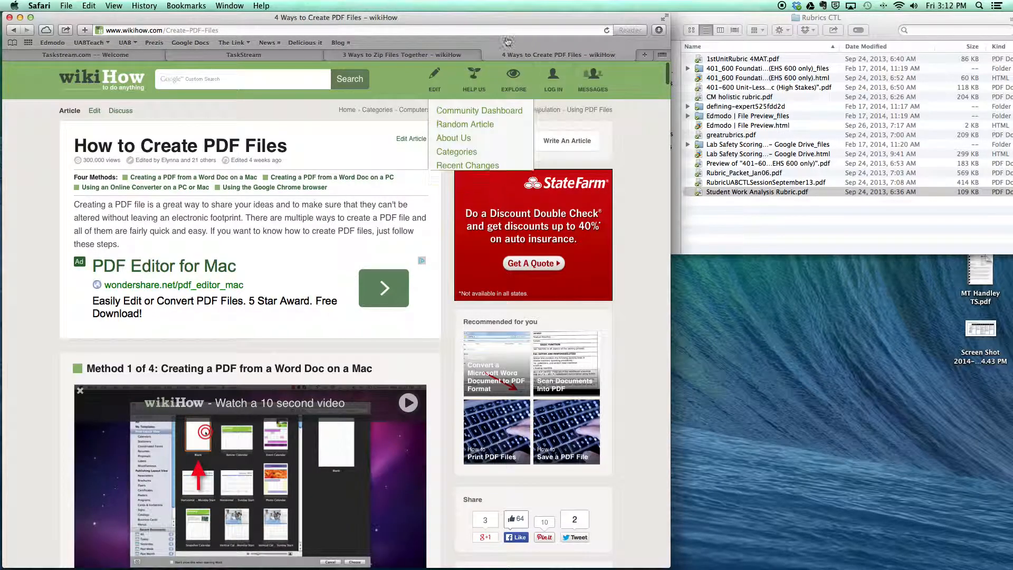
click(243, 55)
scroll(301, 233, down, 5)
scroll(302, 236, down, 3)
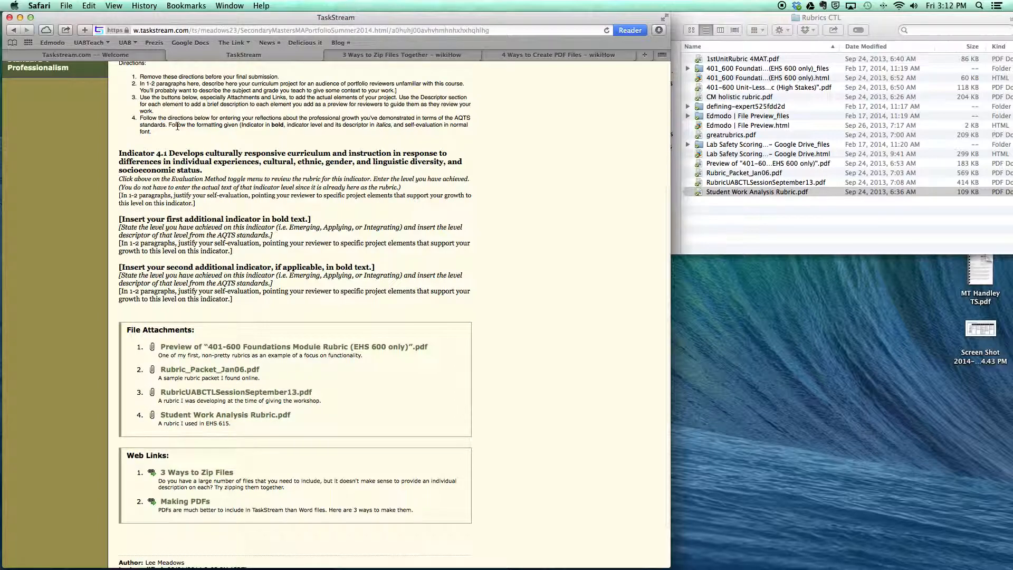
click(93, 55)
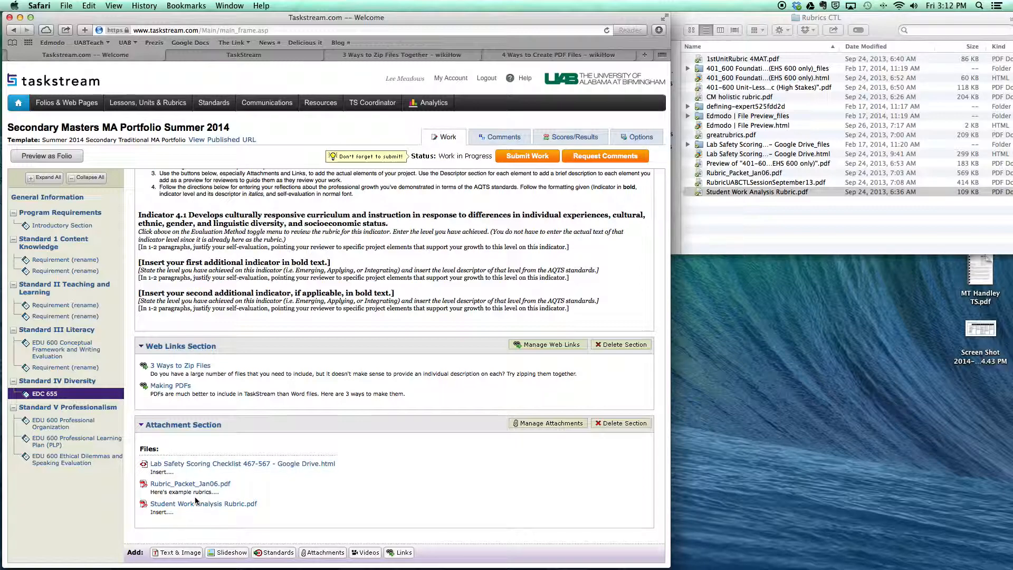
Step: Highlight the description under Rubric_Packet_Jan06.pdf and compare it with the attachment descriptions on the published page
mouse_move(791, 569)
mouse_move(147, 491)
mouse_down()
mouse_move(234, 493)
mouse_move(154, 492)
mouse_up()
click(223, 499)
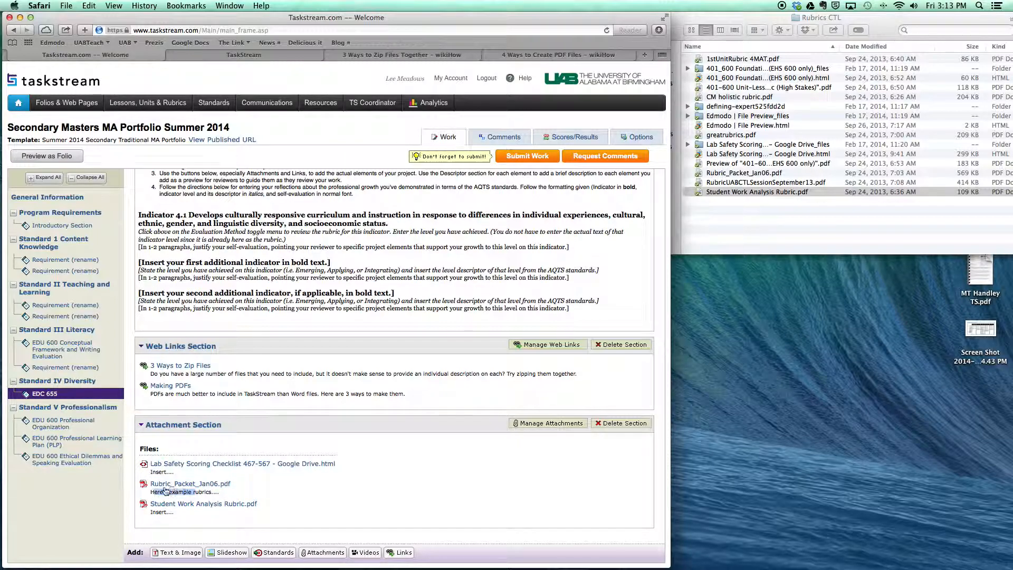
click(241, 54)
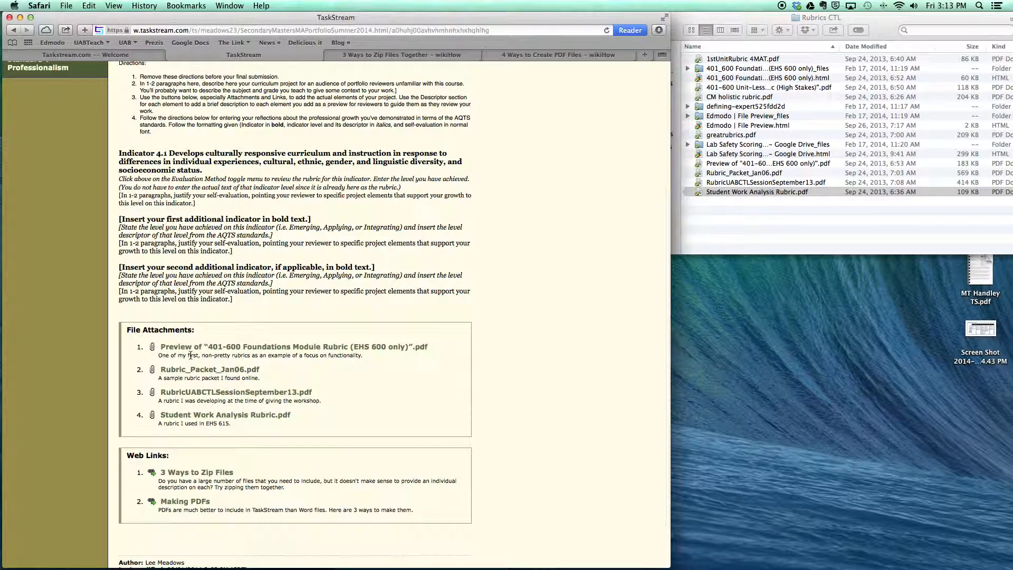
Step: Return to the EDC 655 work, highlight "an audience of portfolio reviewers unfamiliar with this course" in the directions, and look over the attachments
click(146, 53)
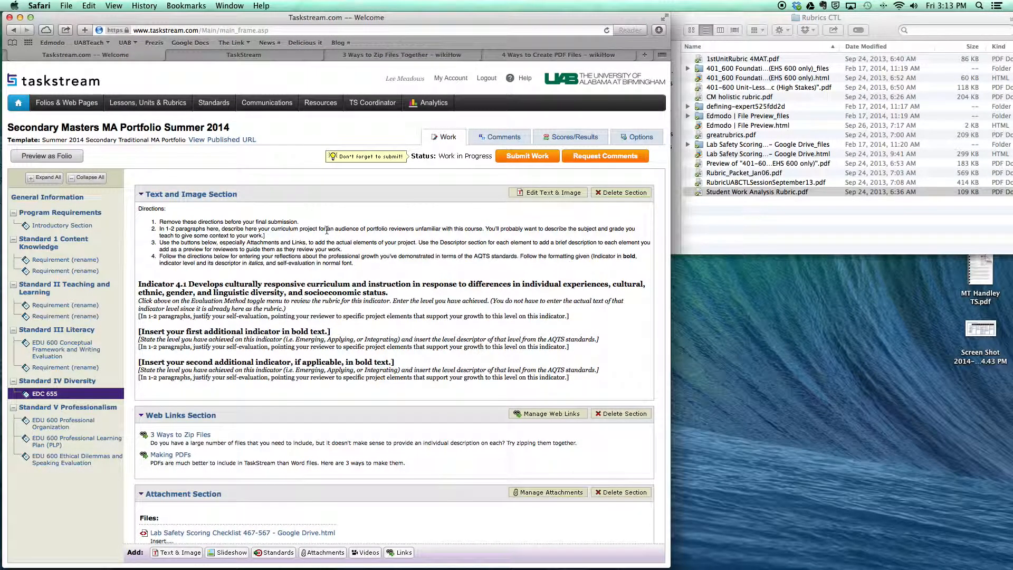
drag(344, 230, 481, 230)
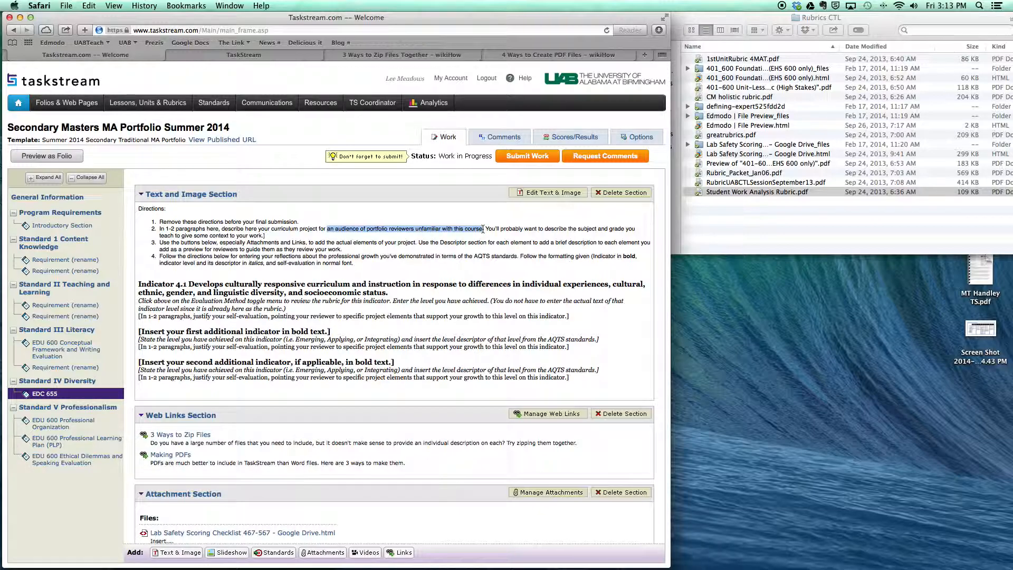
scroll(311, 411, down, 3)
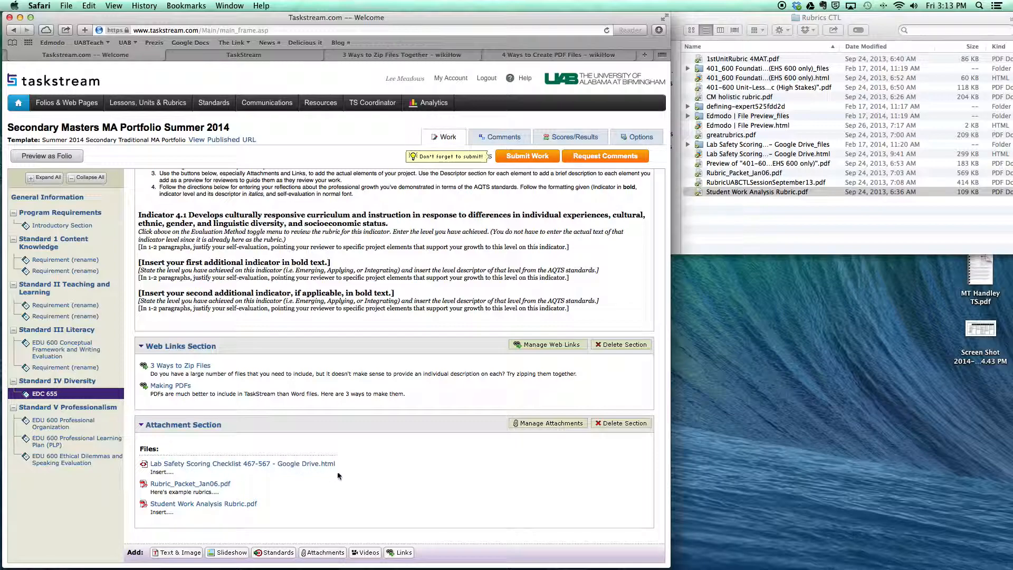
Step: Open the EDC 655 attachments for management, highlight the list of attached files, and save and return to the requirement
click(560, 425)
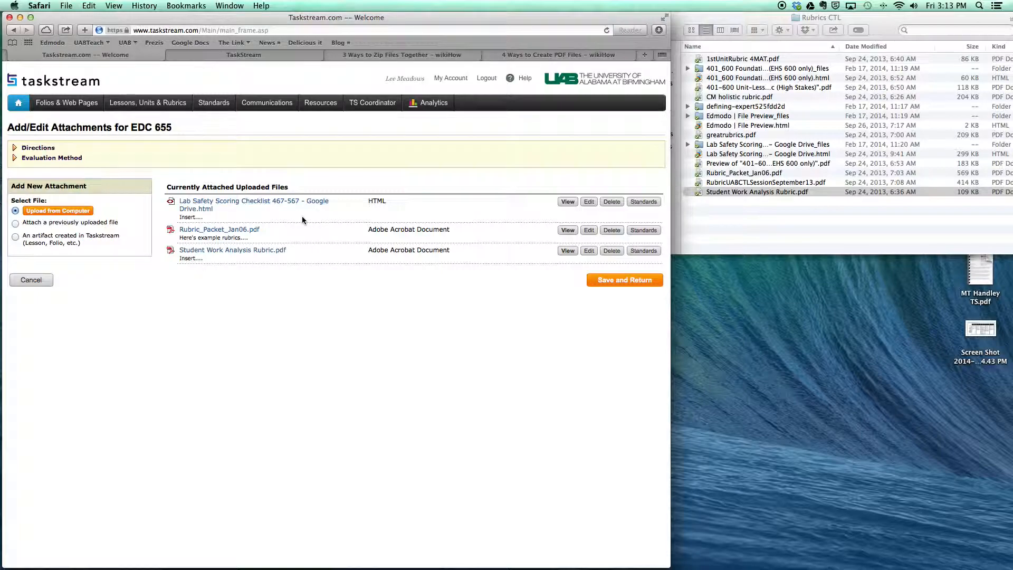
drag(303, 264, 312, 171)
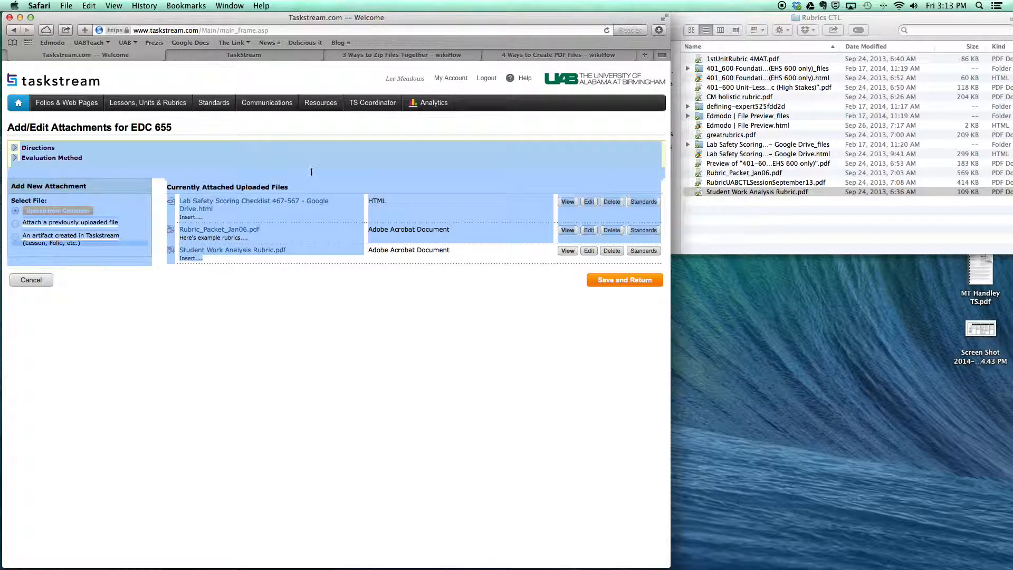
click(325, 291)
drag(324, 290, 307, 205)
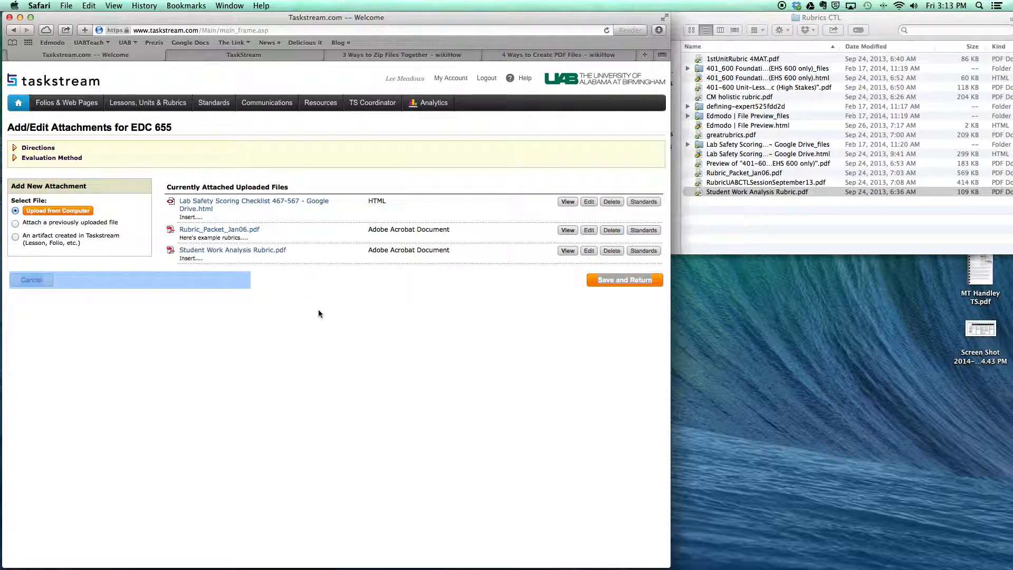
click(625, 280)
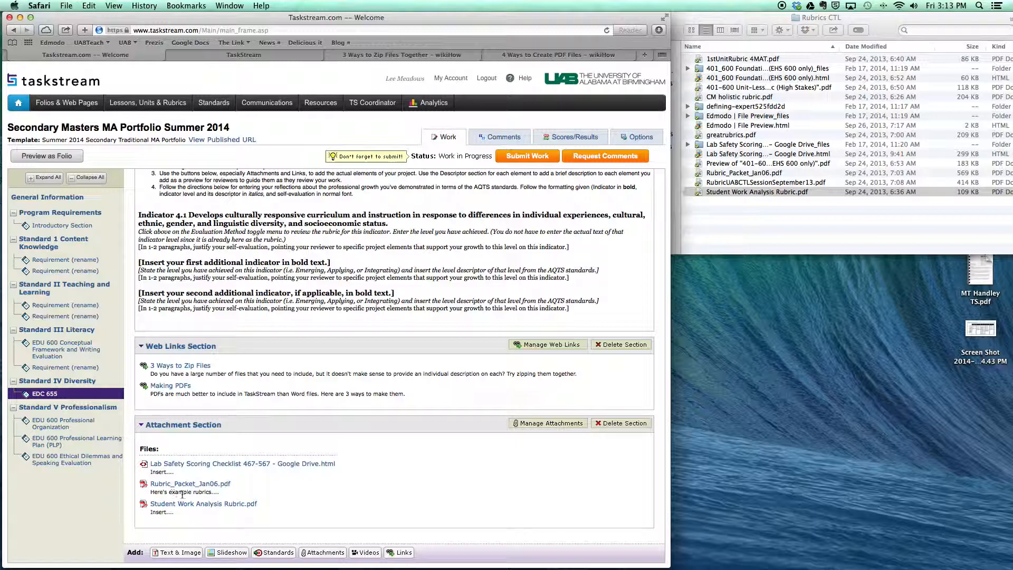
Step: Highlight the full directions in the Text and Image Section, look over the attachments below, and clear the selection
scroll(342, 520, up, 5)
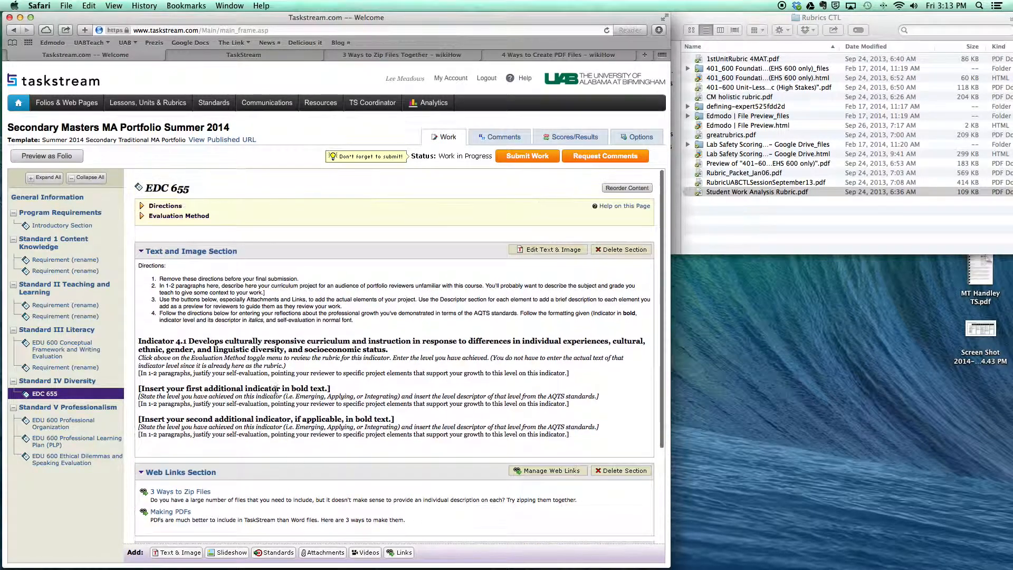
drag(139, 264, 453, 321)
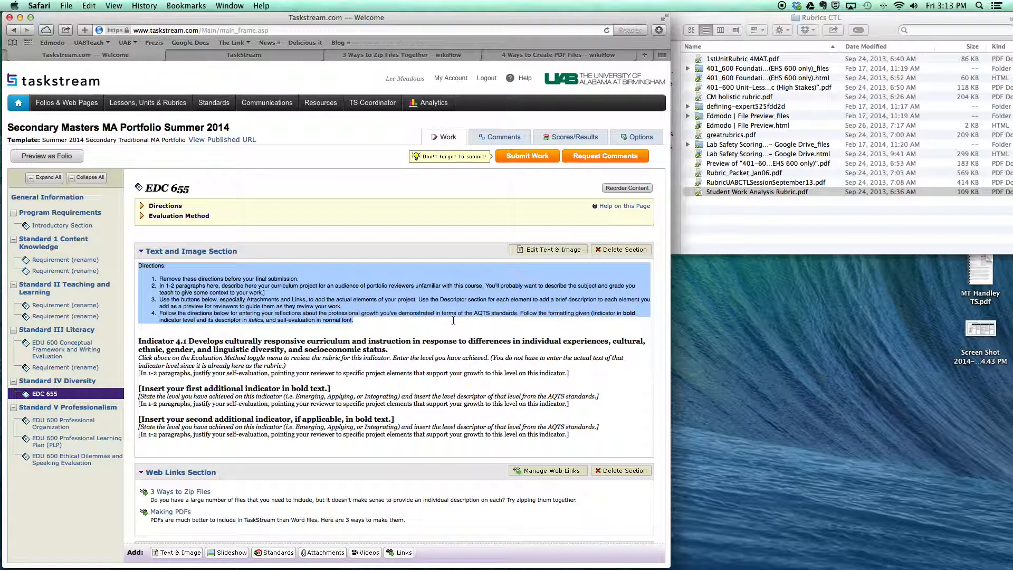
scroll(410, 427, down, 5)
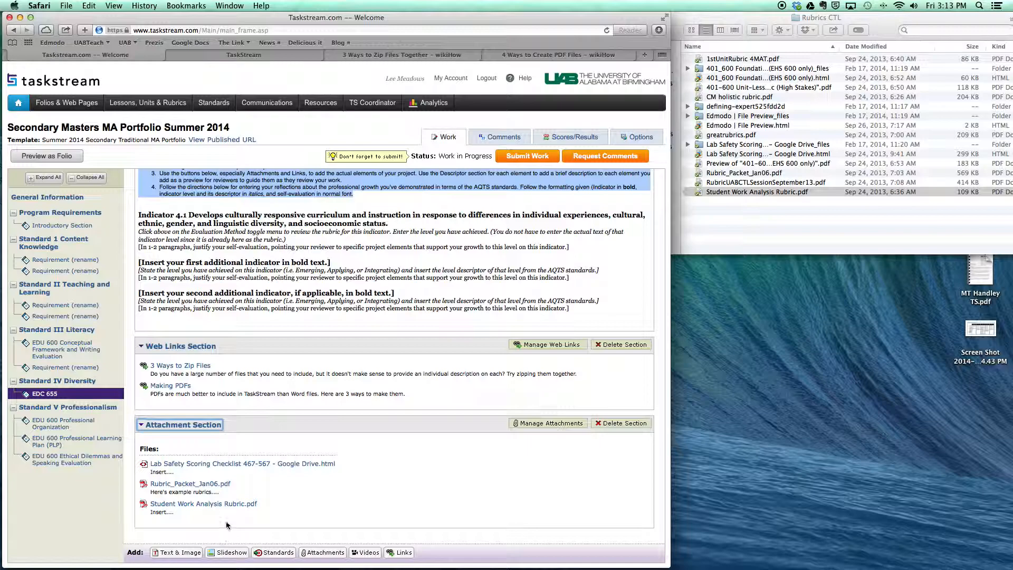
click(478, 481)
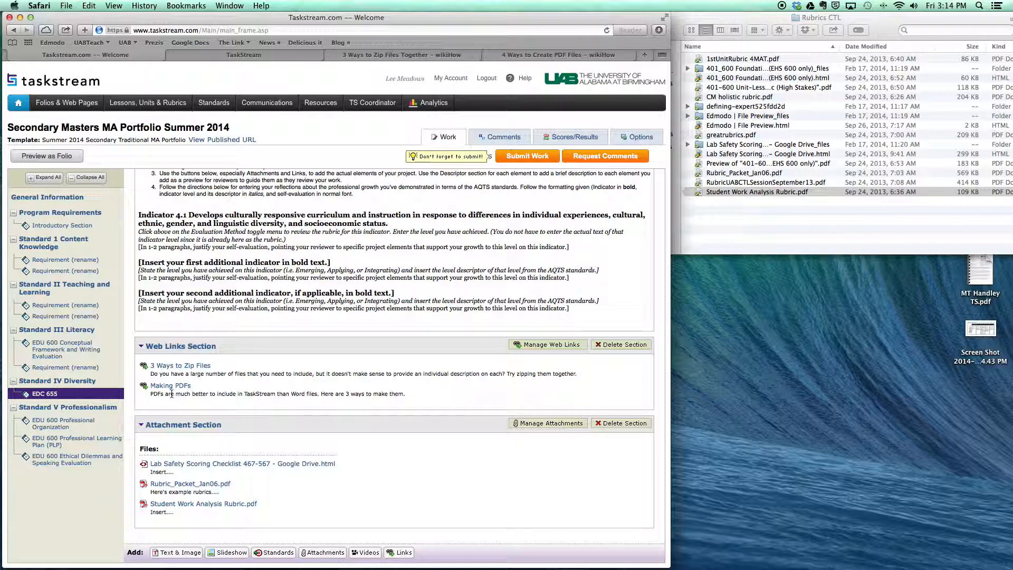
Step: Start a new EDC 655 web link named "4 PDF ways" with the URL of the wikiHow Create-PDF-Files article, and test the URL
click(548, 345)
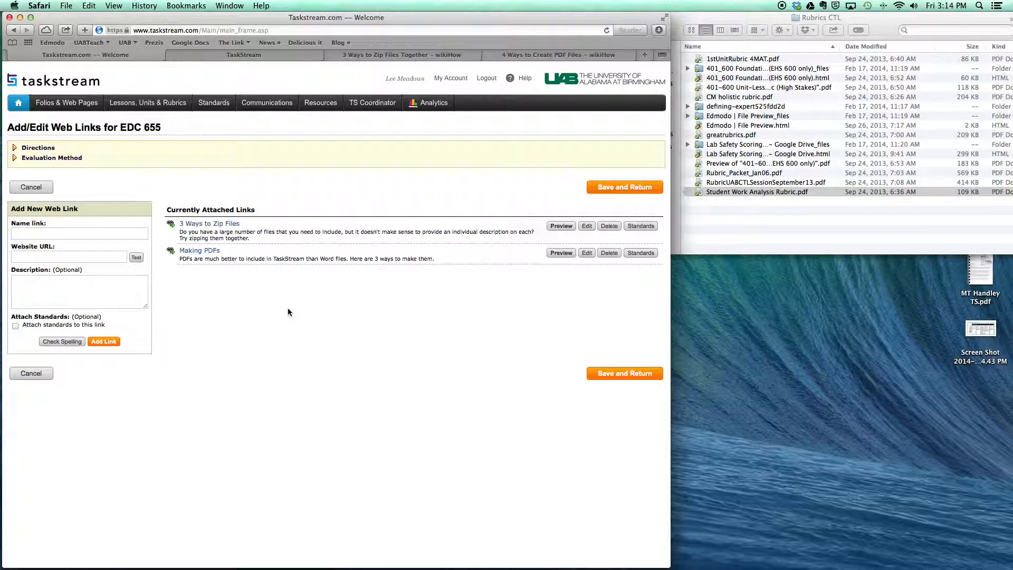
click(34, 233)
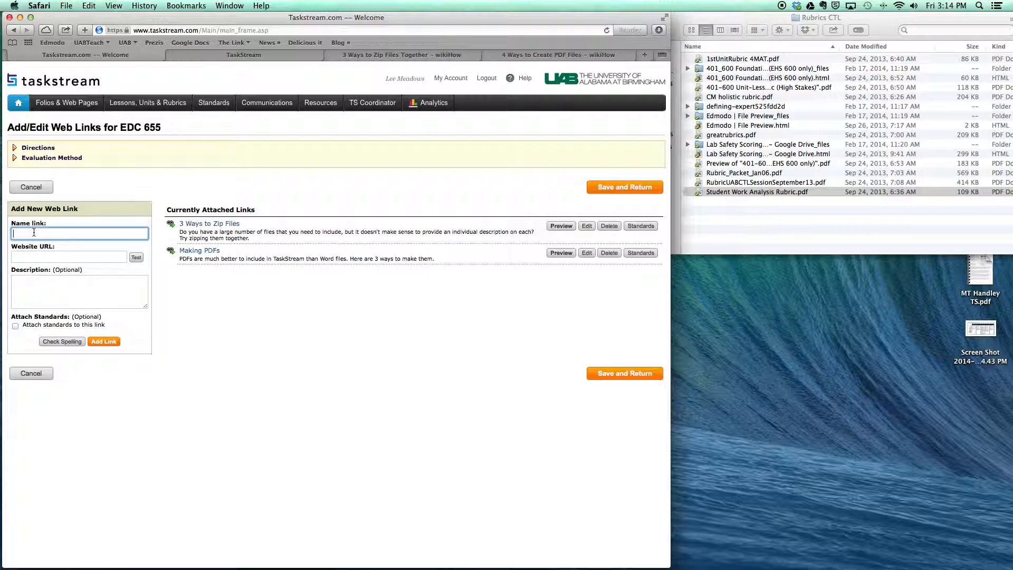
click(565, 55)
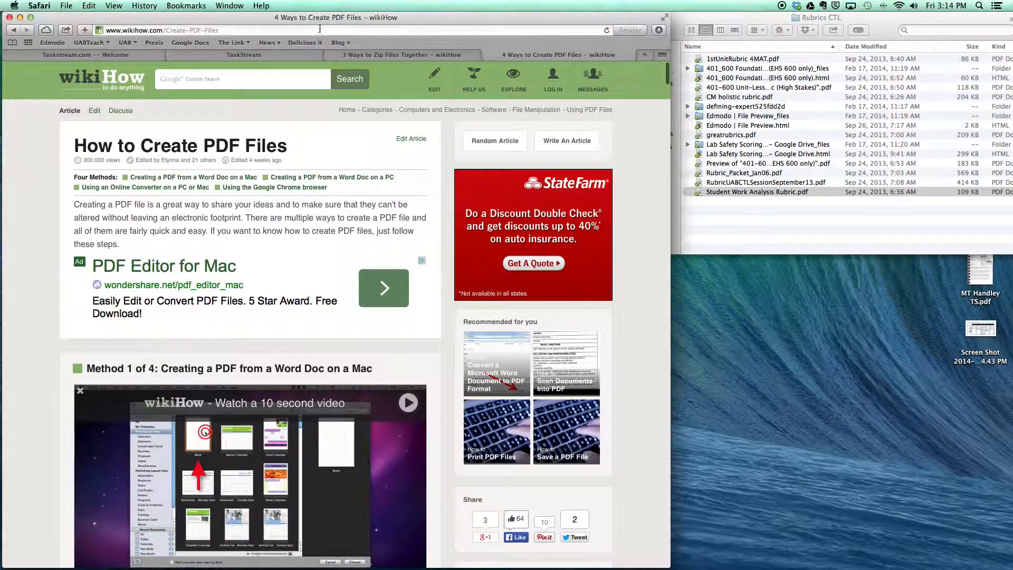
click(121, 55)
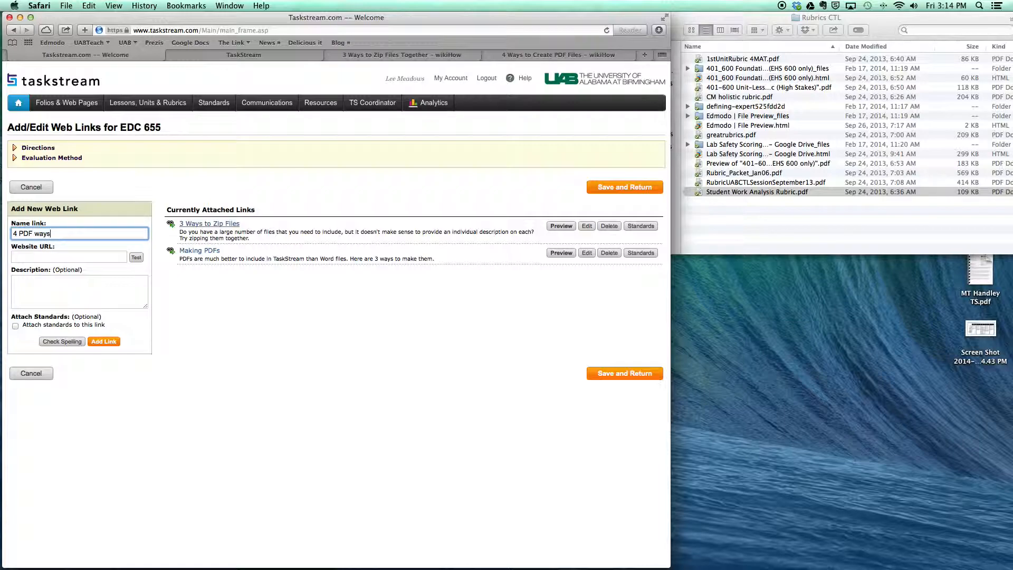
click(102, 258)
key(super+v)
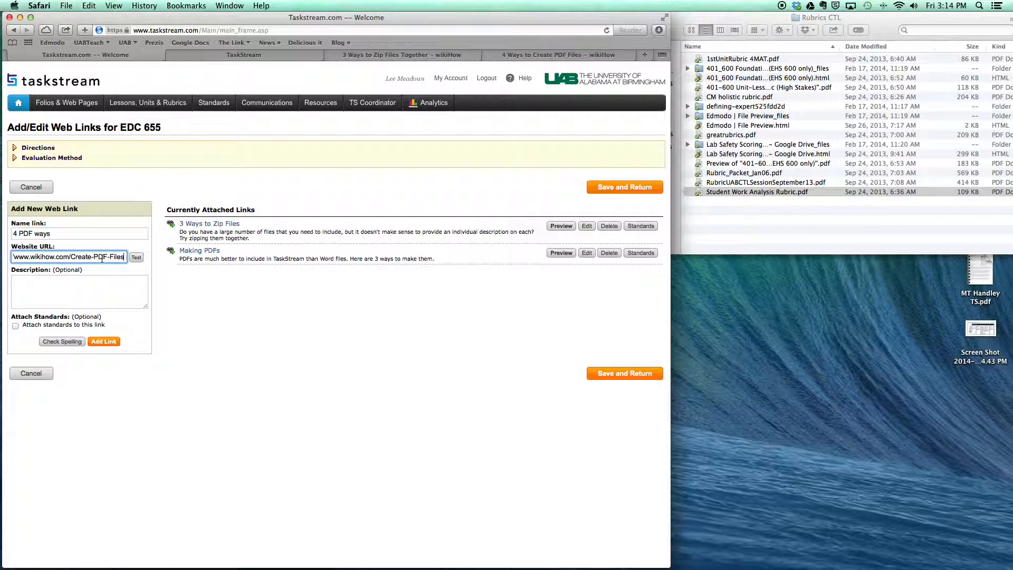
click(136, 258)
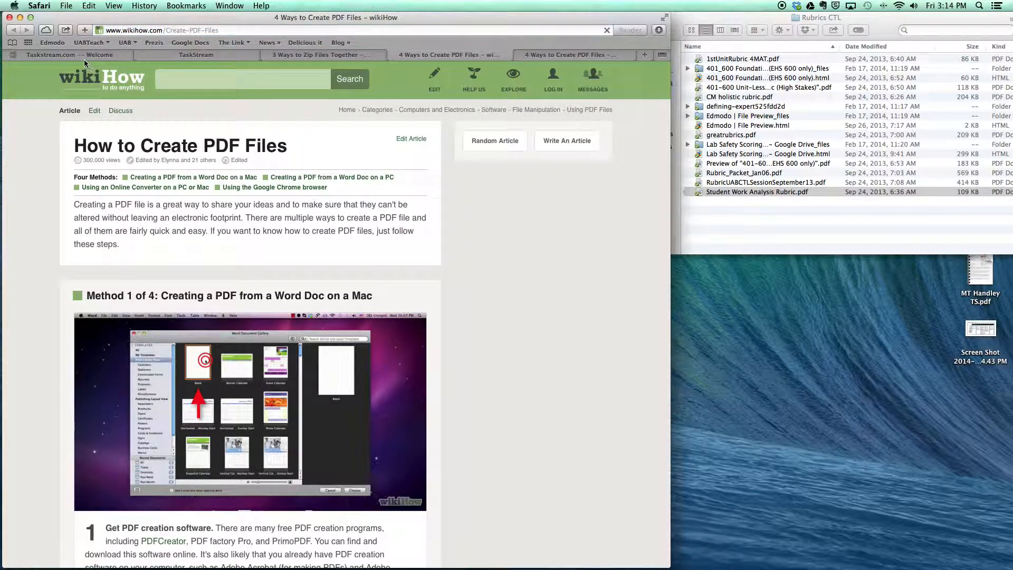
click(85, 61)
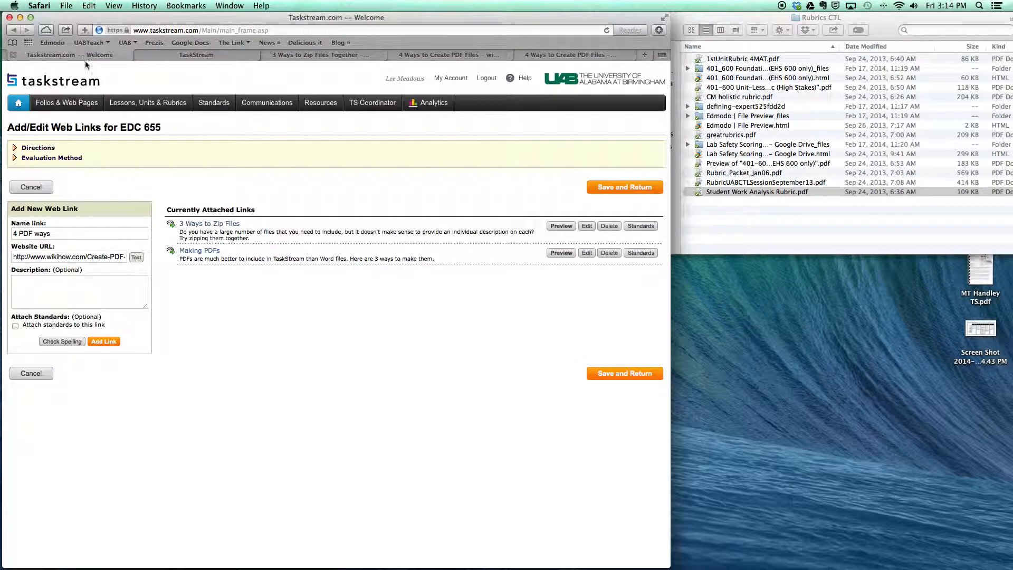
Step: Describe the new web link as "4 ways to ....", add it to the attached links, and save and return to the requirement
click(66, 295)
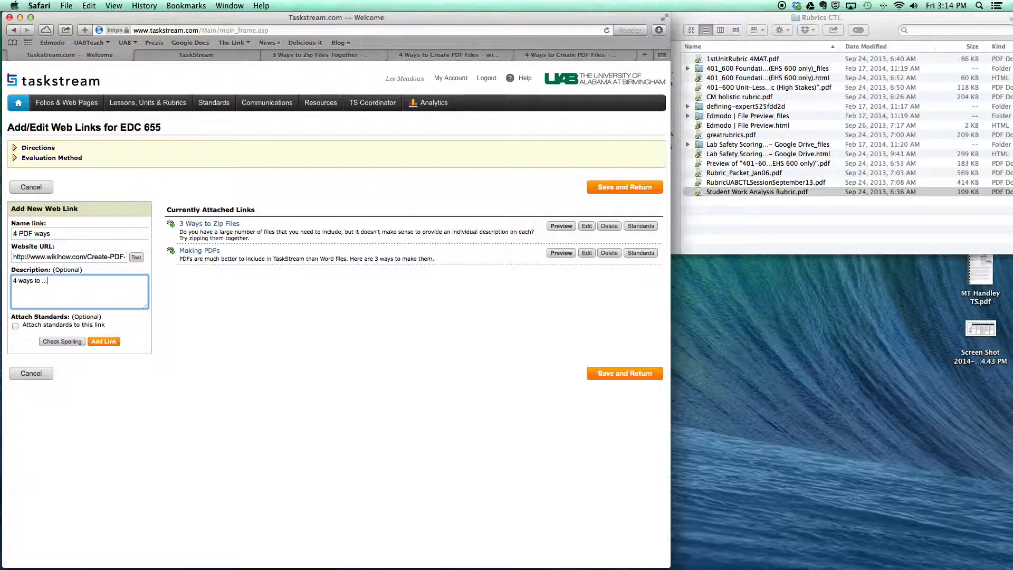
click(108, 342)
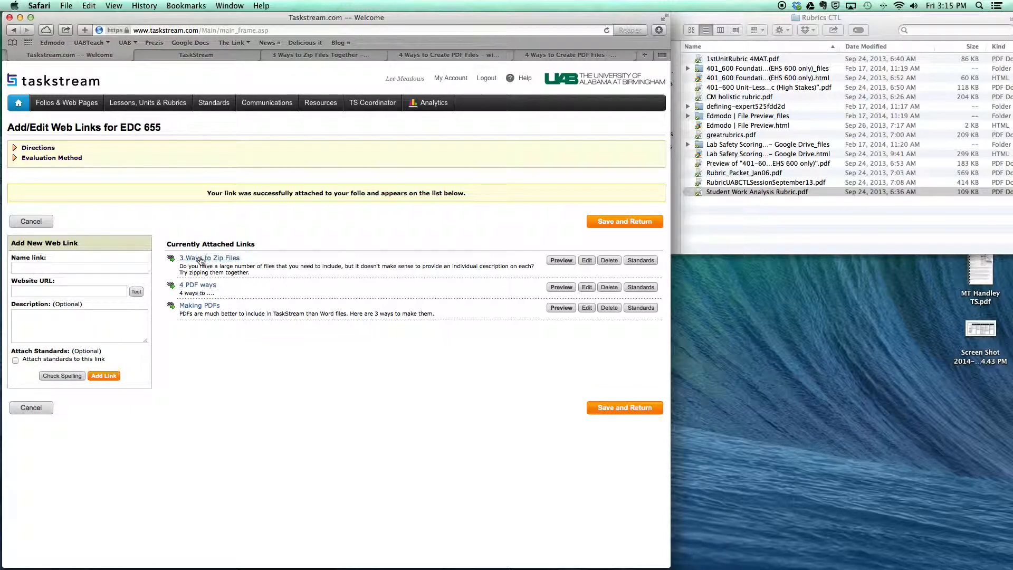
click(599, 415)
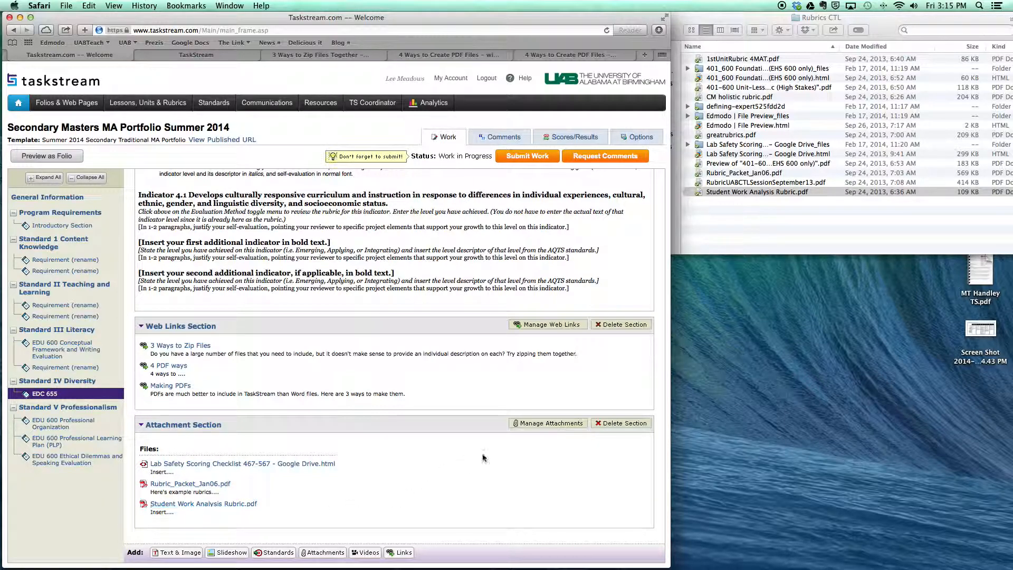
Step: Rename the Lab Safety Scoring Checklist attachment of EDC 655 so that its name starts with "3."
click(566, 426)
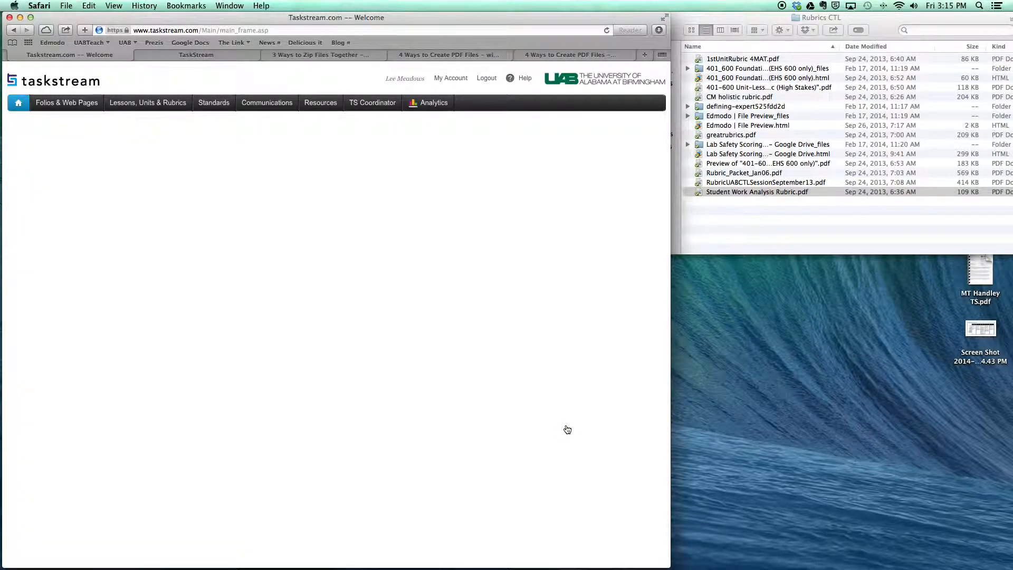
click(592, 205)
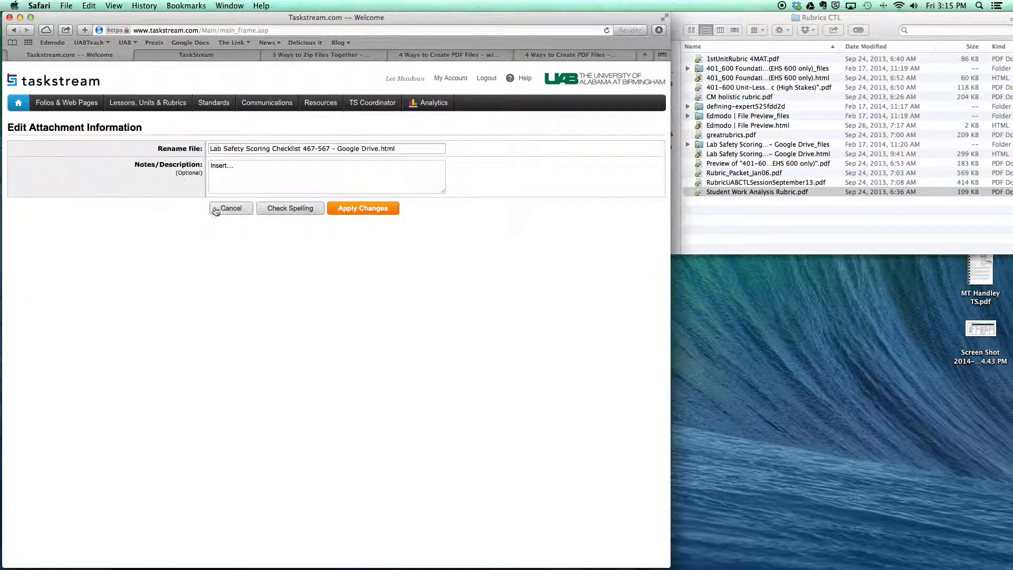
click(211, 150)
text(3.)
click(343, 211)
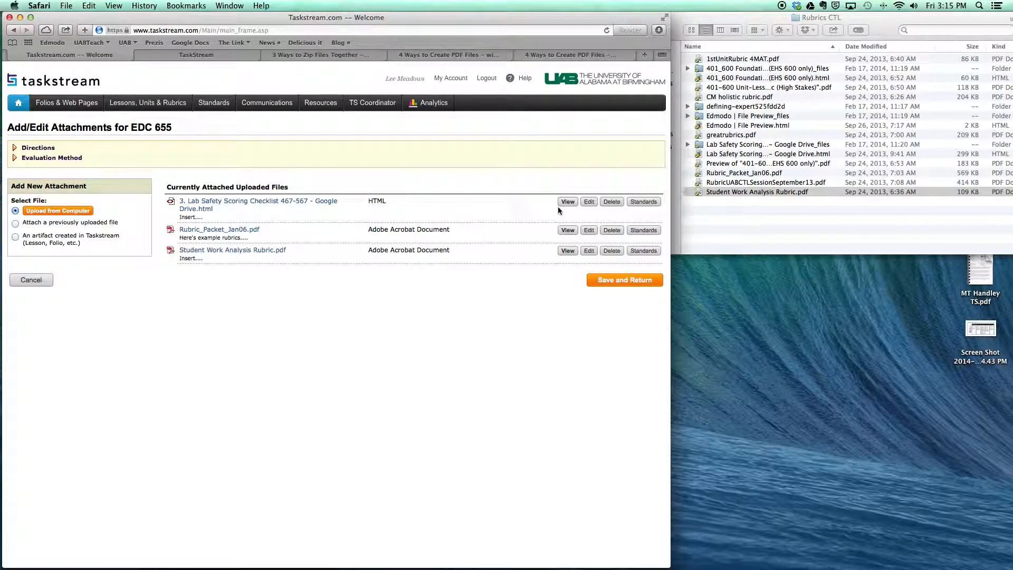
Step: Rename the rubric packet attachment as "1. Rubric_Packet_Jan06.pdf", and save and return to the requirement
click(589, 230)
click(212, 167)
click(210, 149)
text(1. Rubric_Packet_Jan06.pdf)
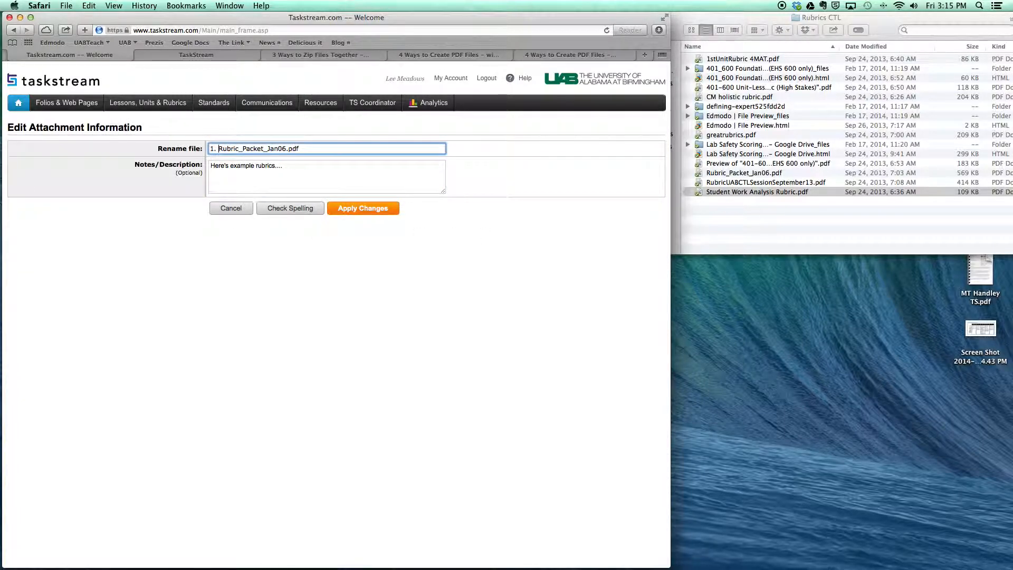
click(348, 215)
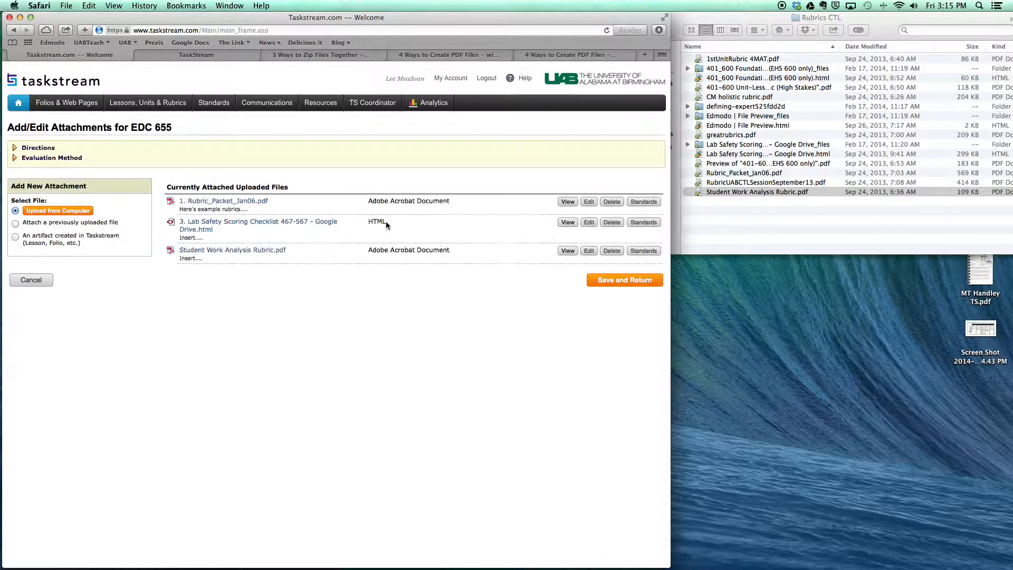
click(618, 285)
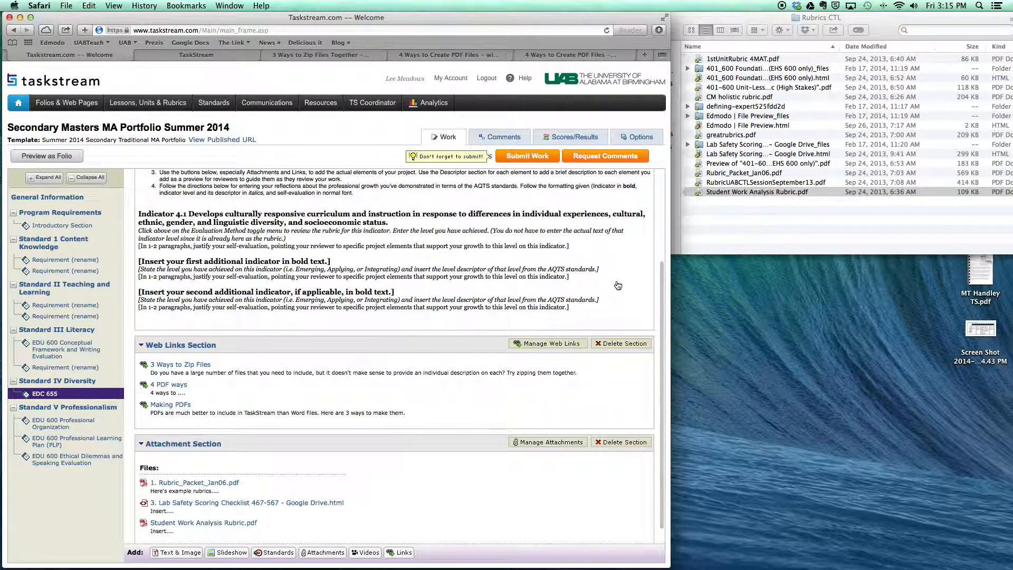
Step: Rename the third attachment as "2. Student Work Analysis Rubric.pdf", and save and return to the EDC 655 requirement
scroll(468, 422, down, 1)
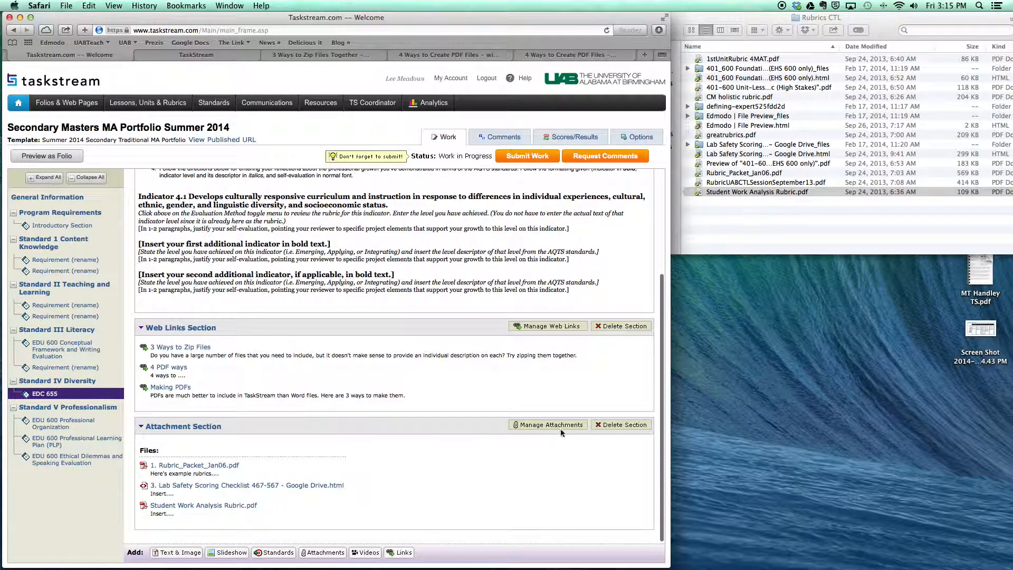
click(566, 426)
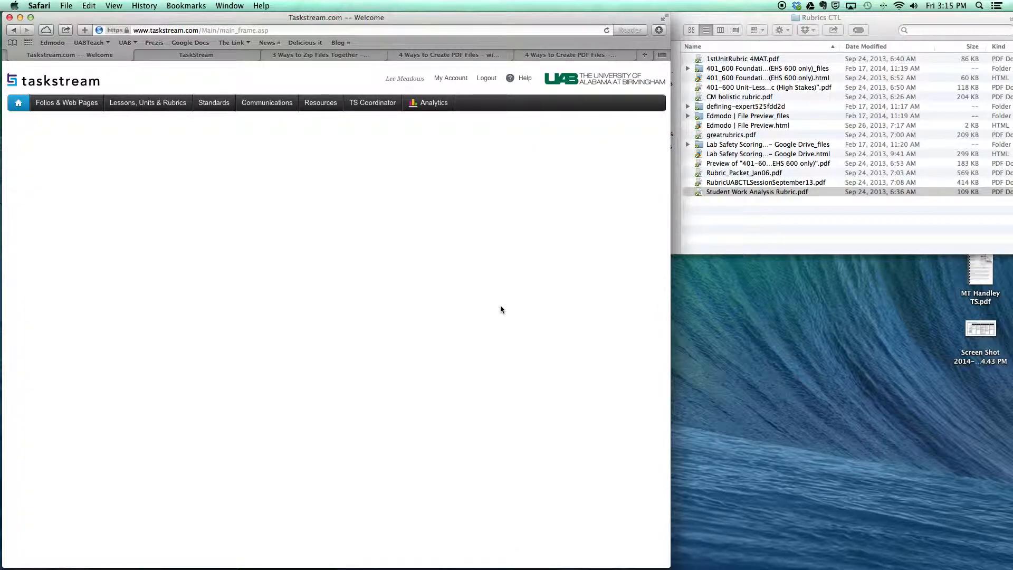
click(588, 255)
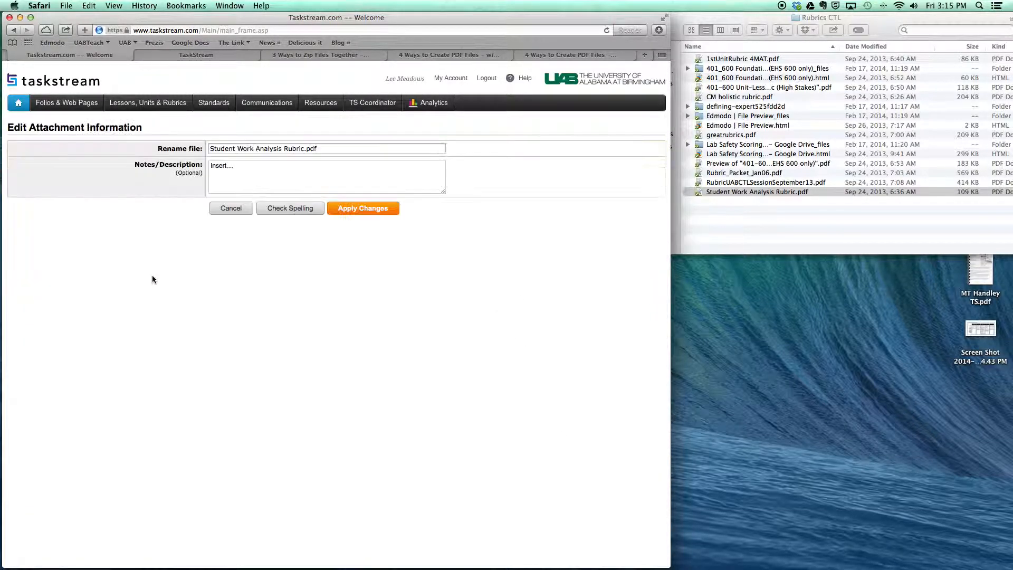
click(210, 149)
text(2.)
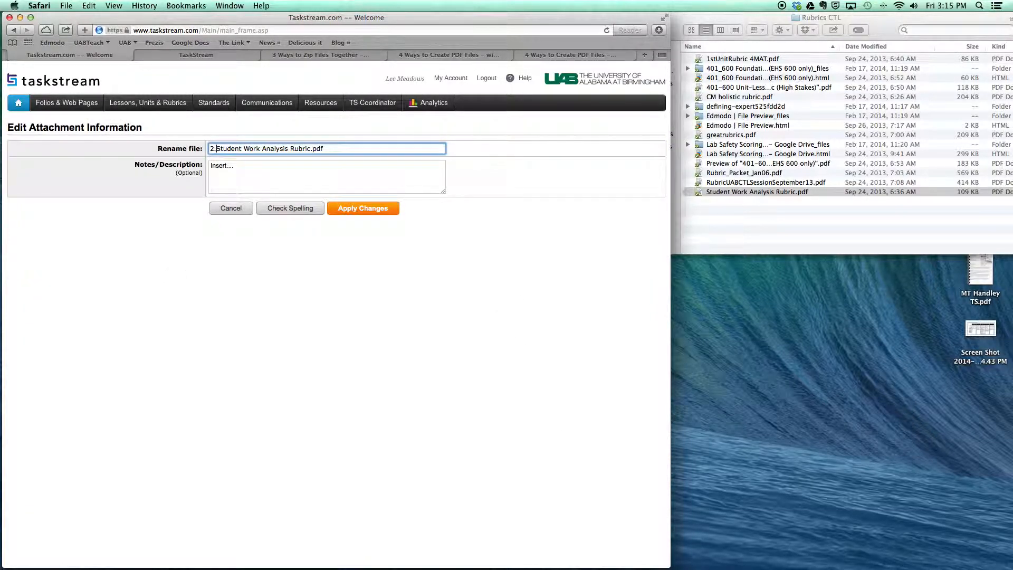
click(368, 217)
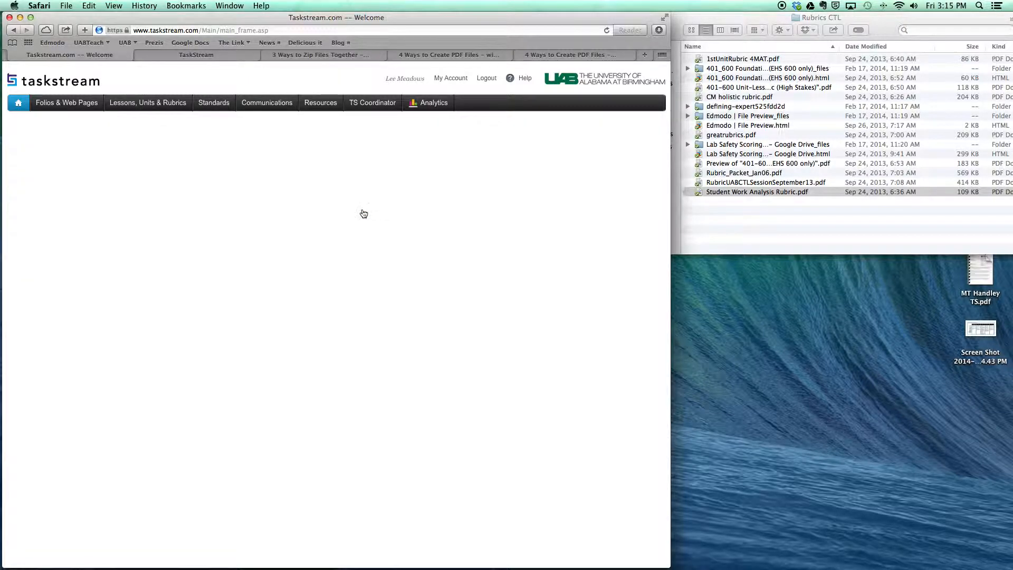
click(617, 285)
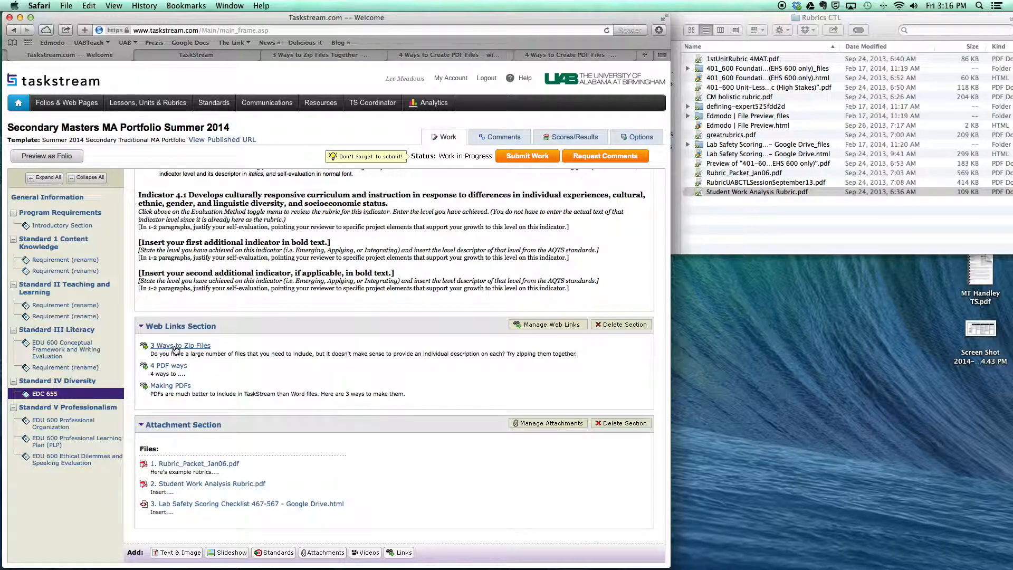
Step: Read through the wikiHow article on zipping files together, and return to the EDC 655 work in Taskstream
click(313, 54)
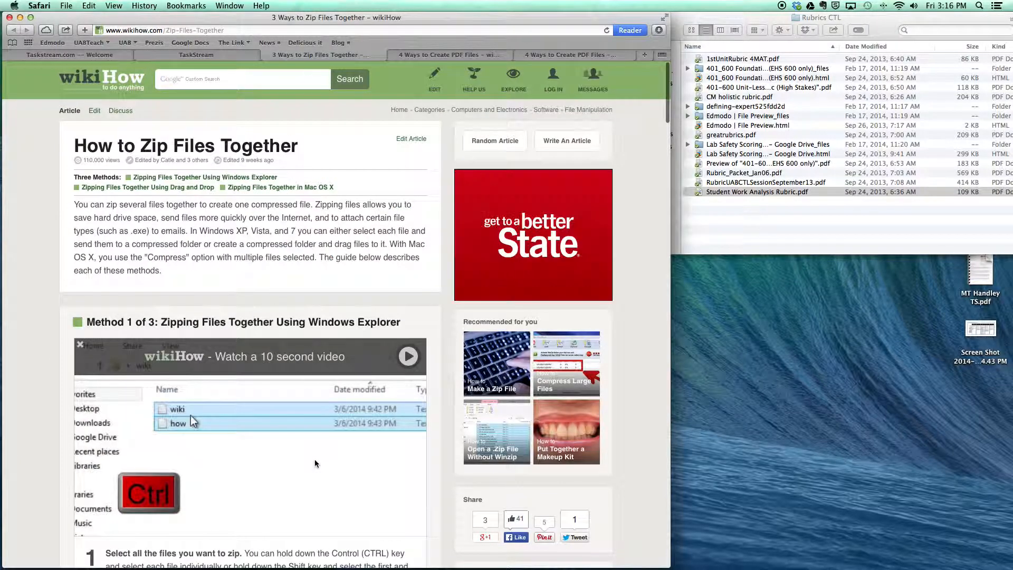
scroll(315, 463, down, 5)
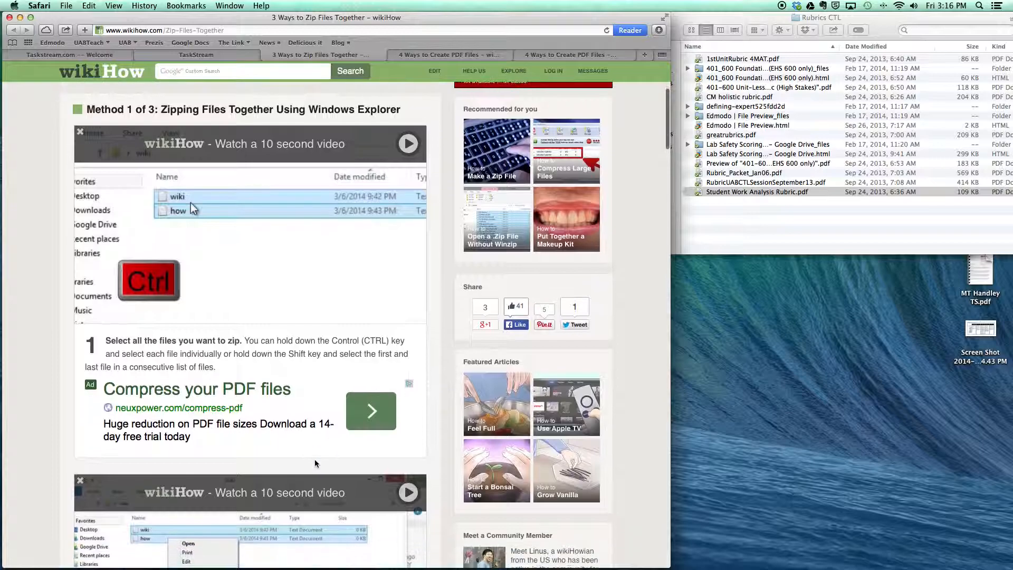
scroll(315, 463, down, 5)
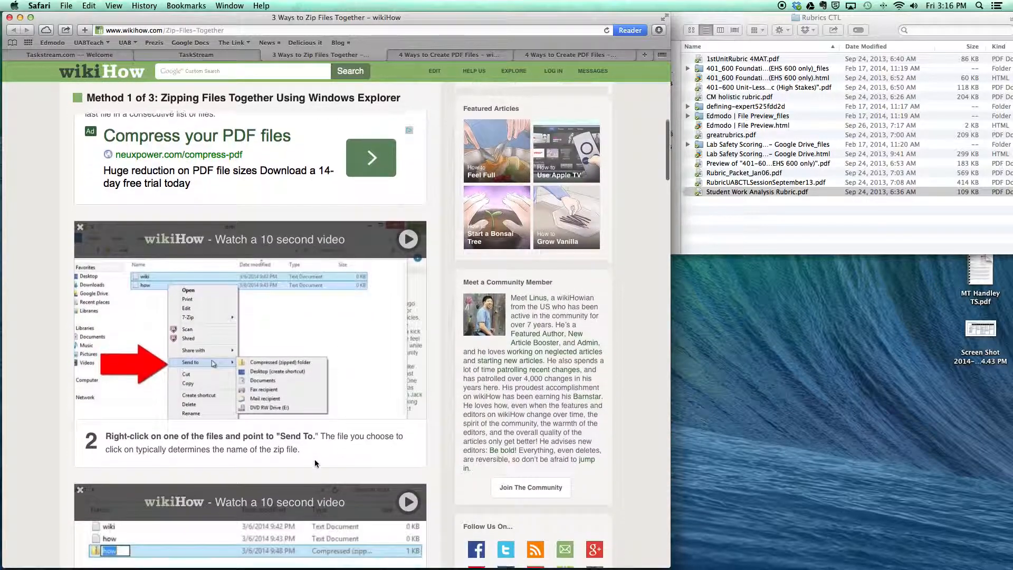
scroll(315, 462, down, 6)
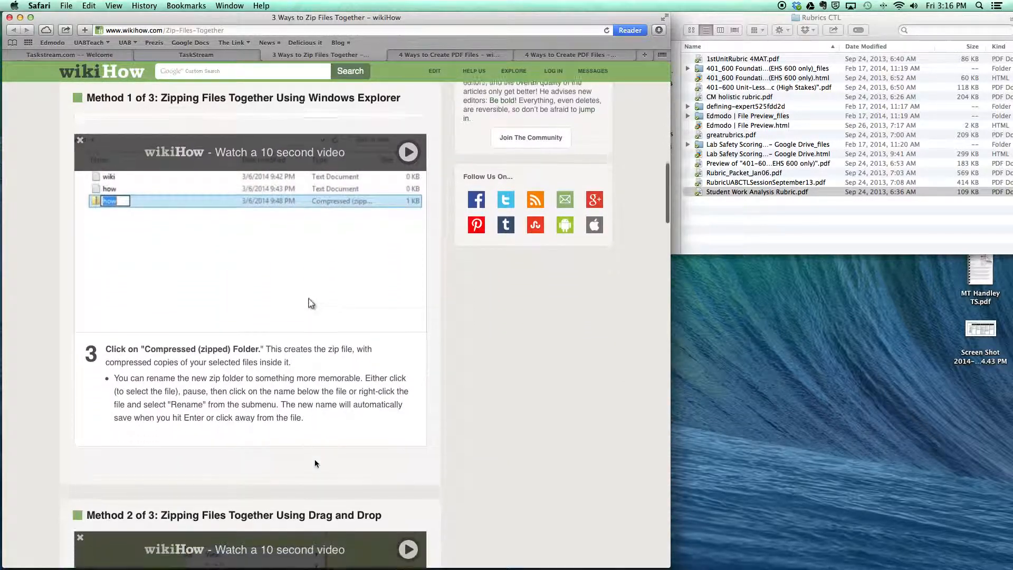
scroll(315, 463, down, 2)
scroll(316, 463, up, 17)
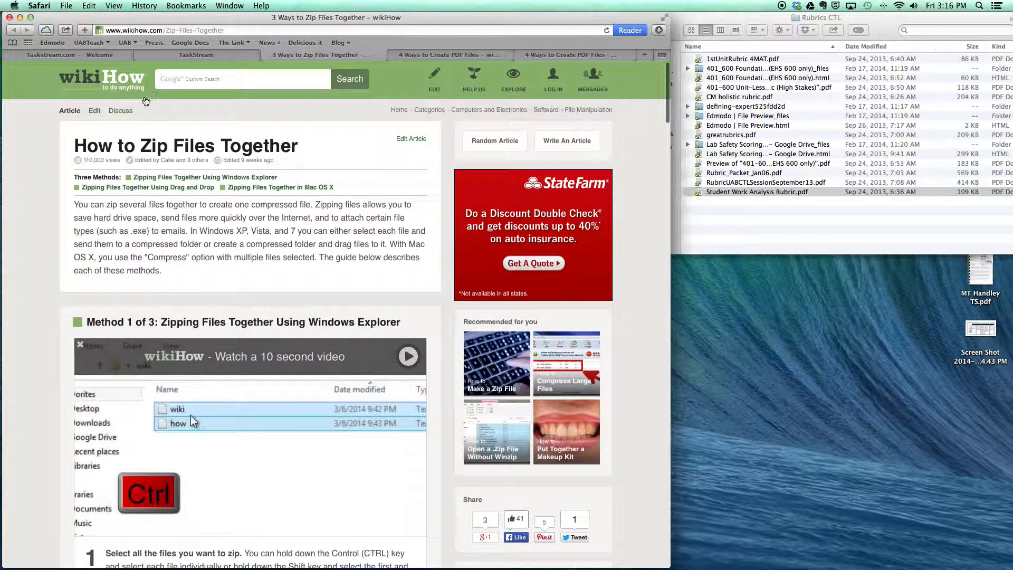
click(91, 58)
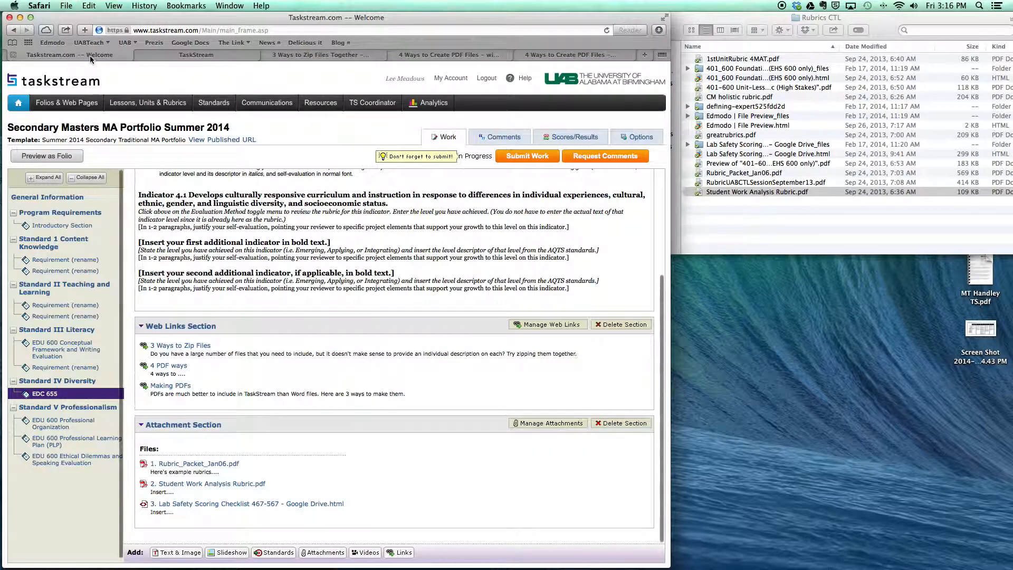
Step: Look over the wikiHow articles on zipping files and creating PDF files in alternation, and go back to the portfolio work
click(322, 57)
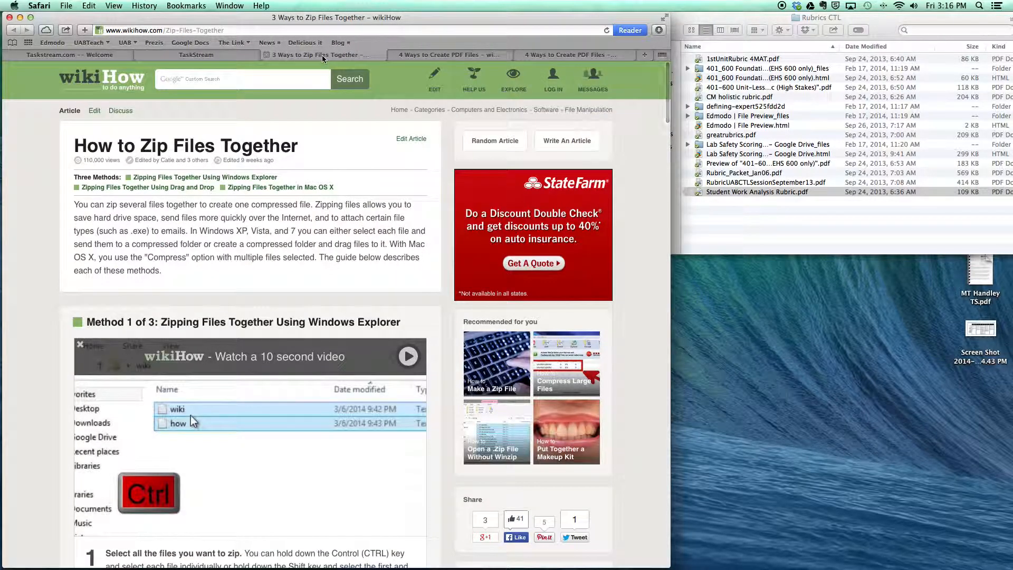
click(420, 55)
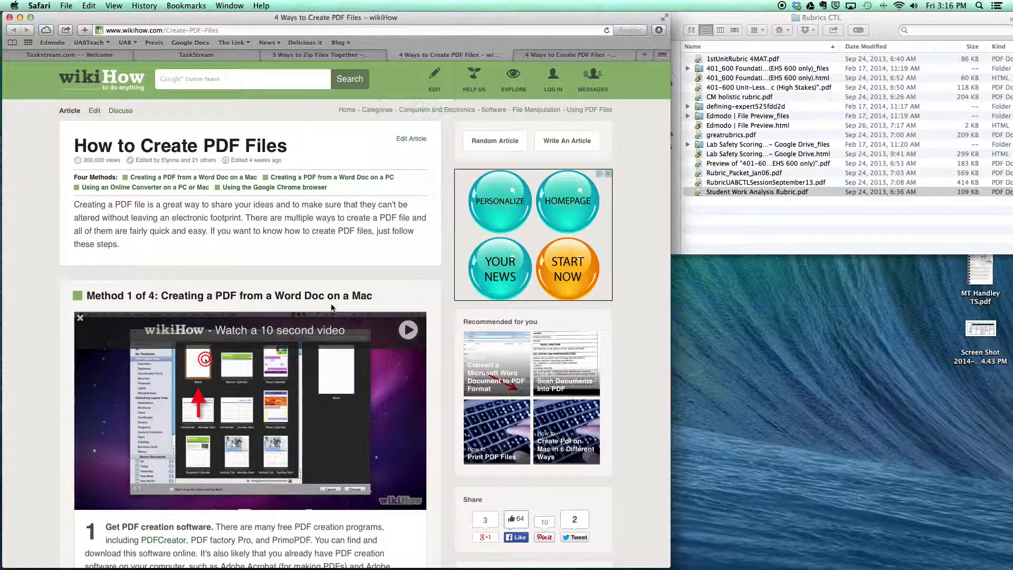
scroll(375, 124, down, 4)
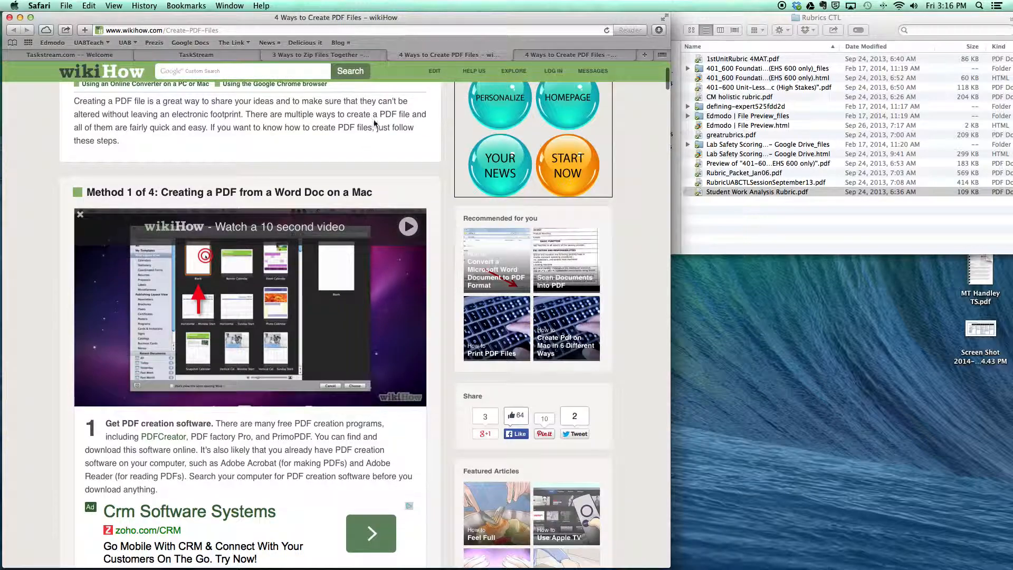
click(336, 55)
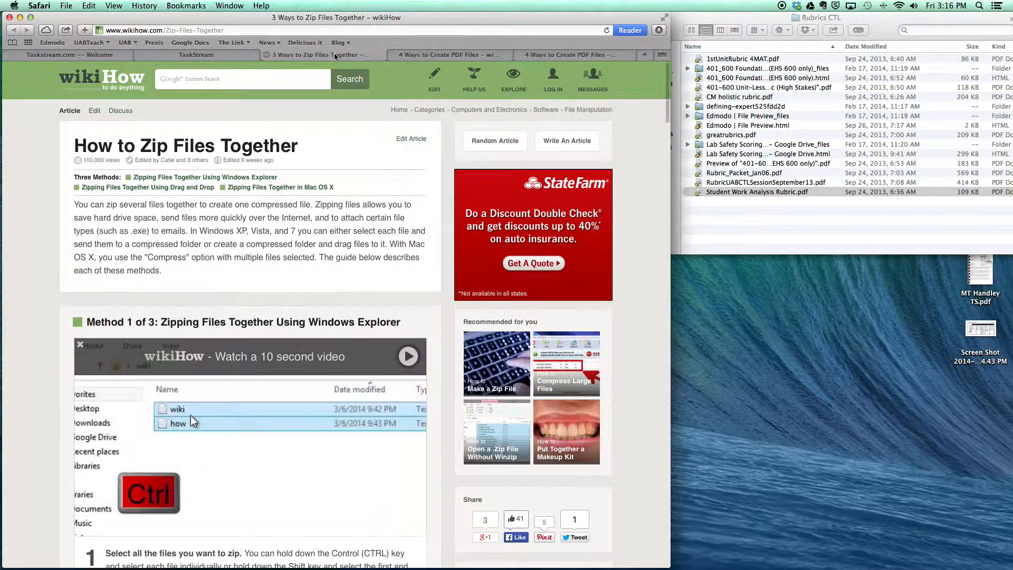
click(429, 56)
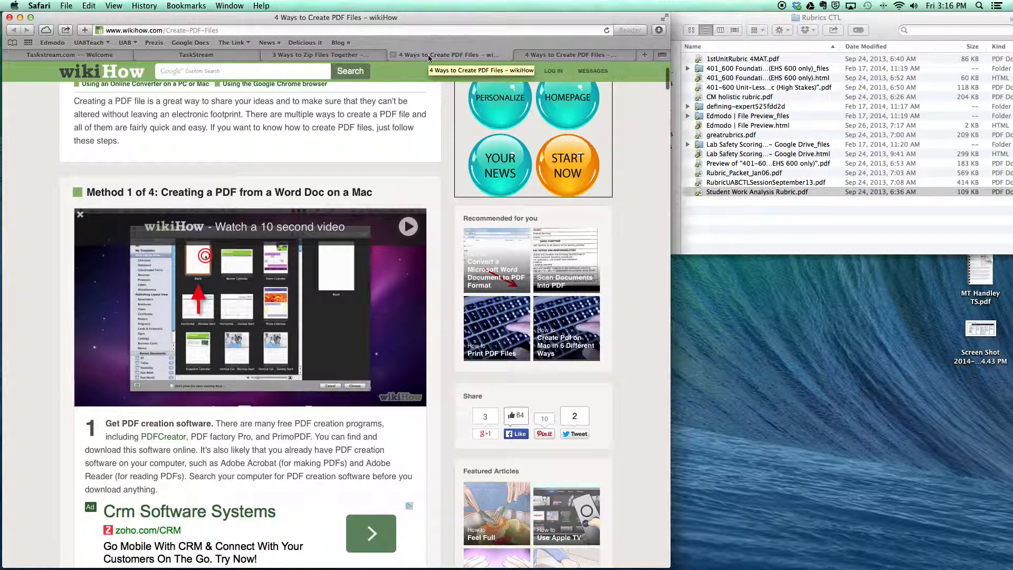
click(328, 58)
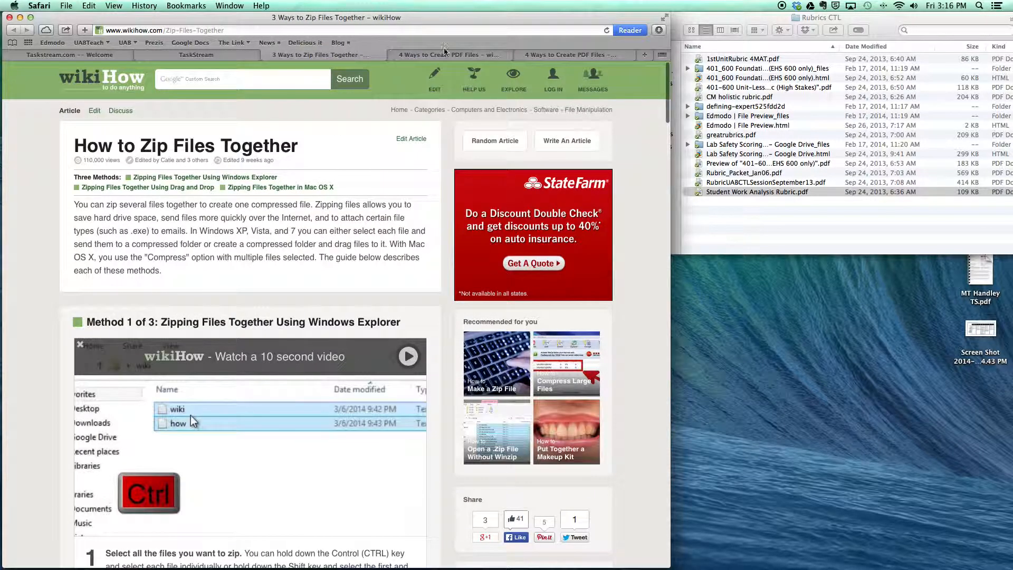
click(448, 58)
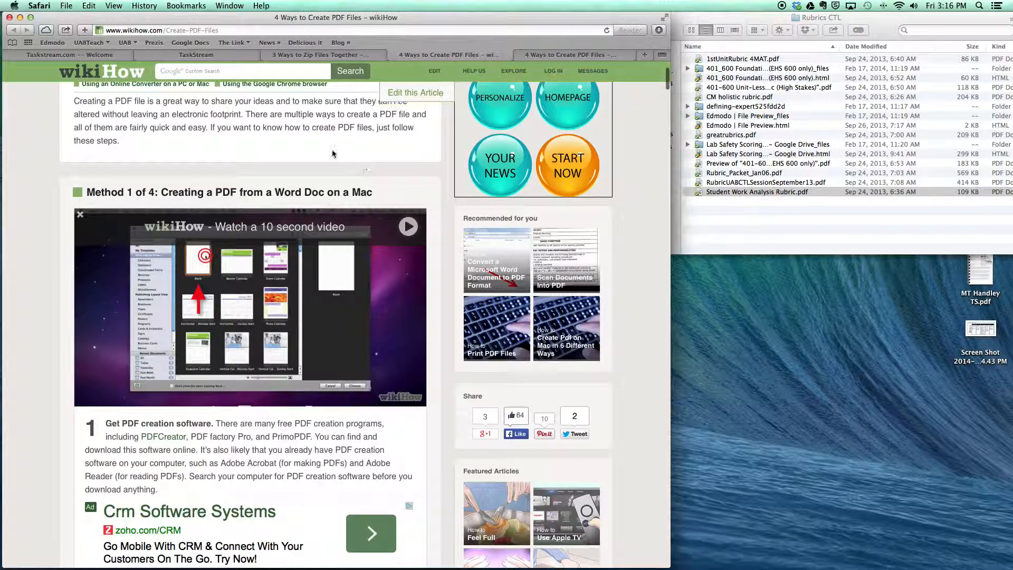
click(53, 56)
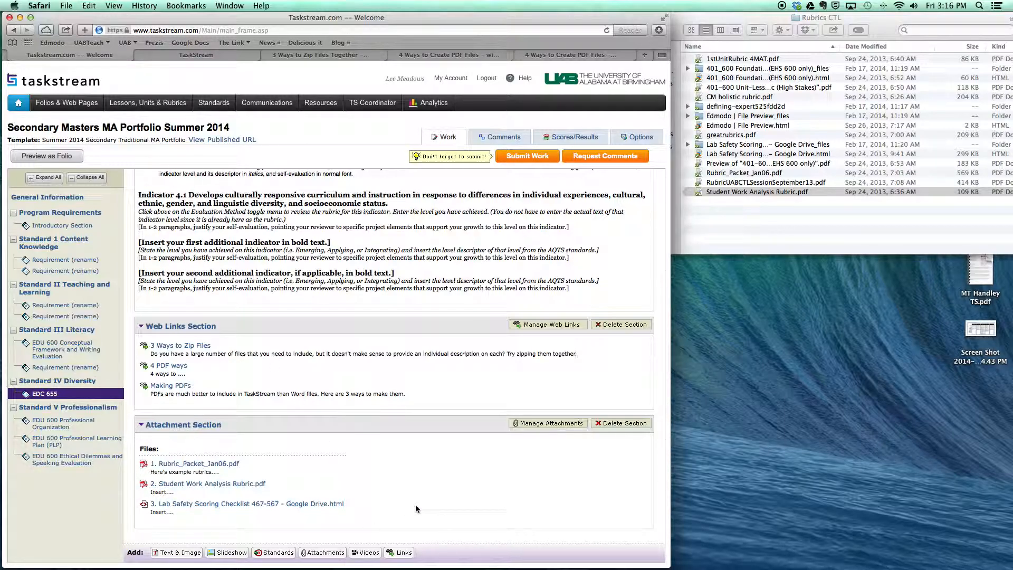
Step: Highlight the numbered directions above Indicator 4.1, and review the web links and the numbered attachments below them
scroll(416, 505, up, 5)
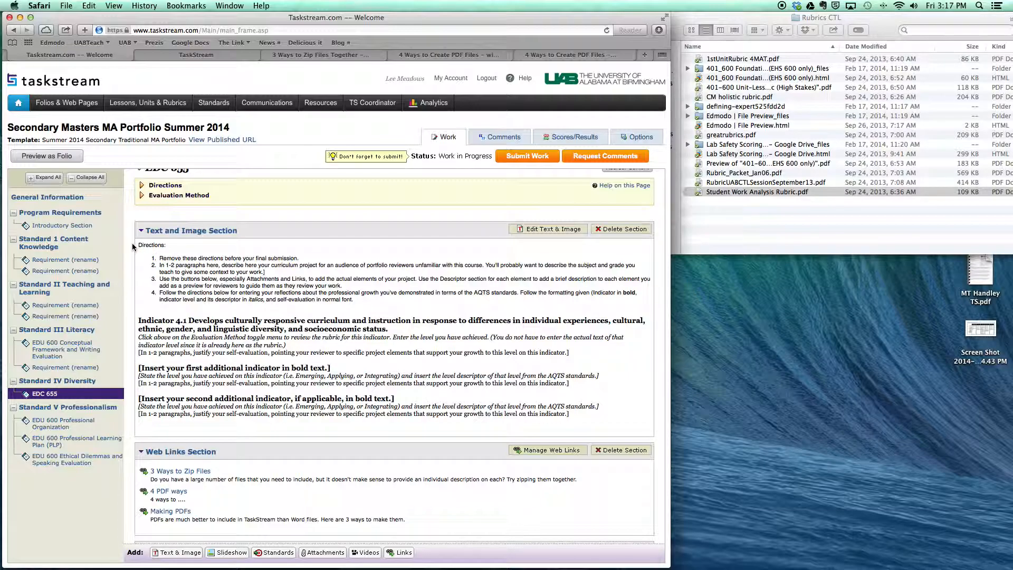
drag(139, 244, 353, 299)
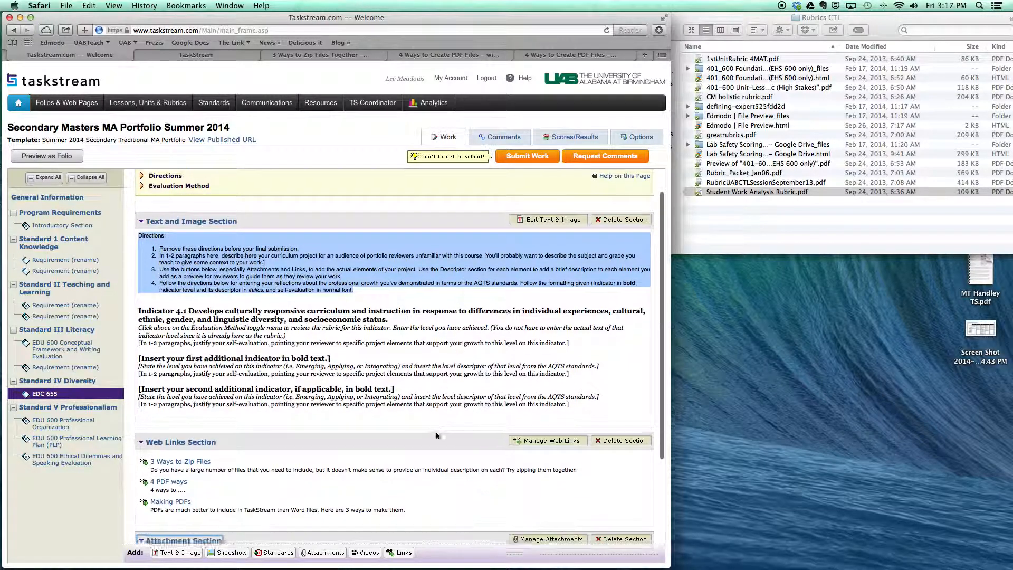
scroll(435, 431, down, 5)
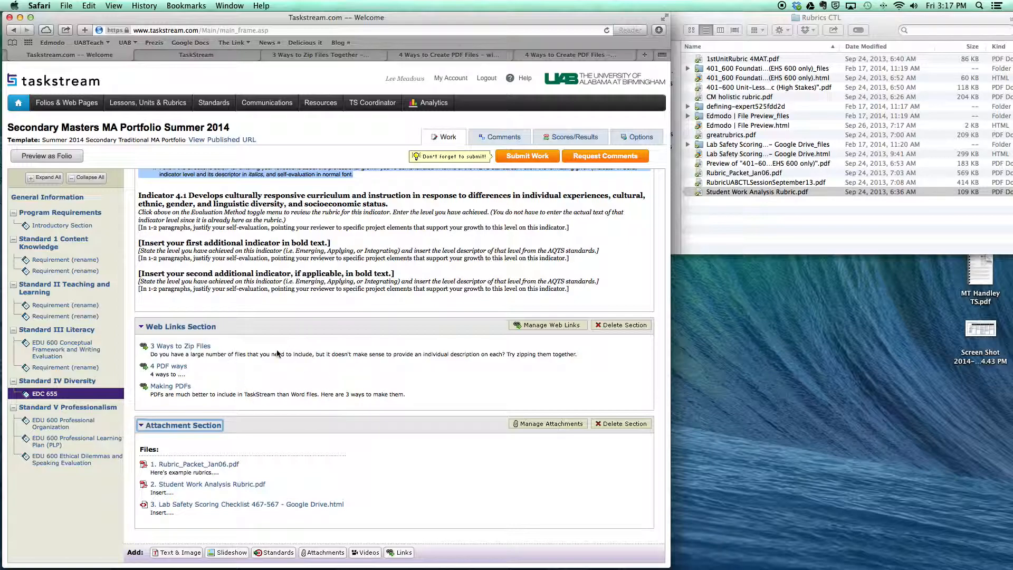